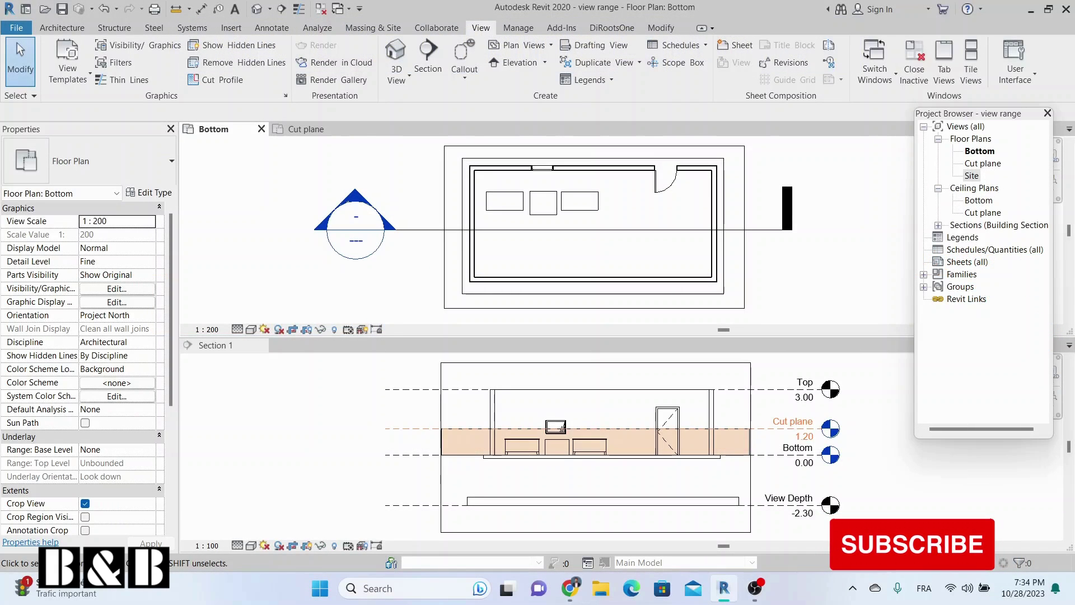
Close the inactive Cut plane view and examine the View Range settings of the Bottom floor plan.
left_click(350, 129)
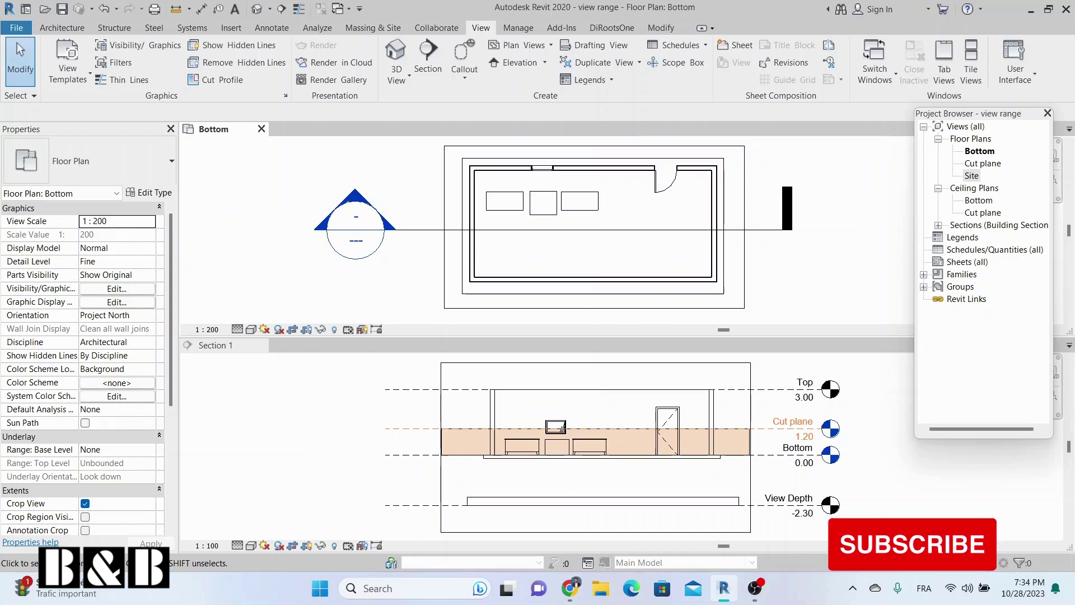
scroll(84, 370, "down", 5)
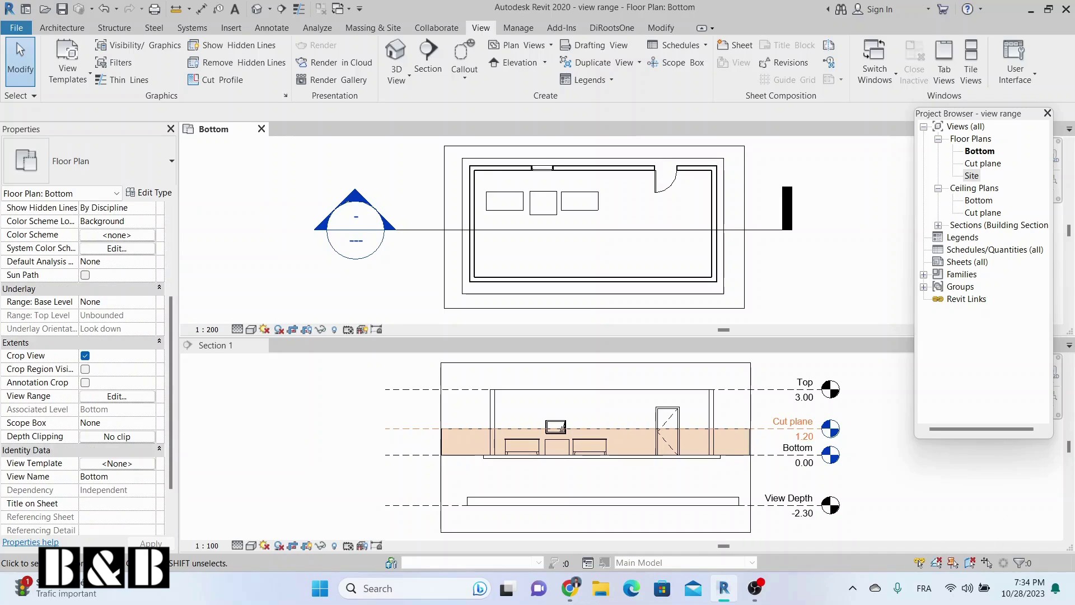
left_click(116, 396)
left_click_drag(466, 127, 248, 311)
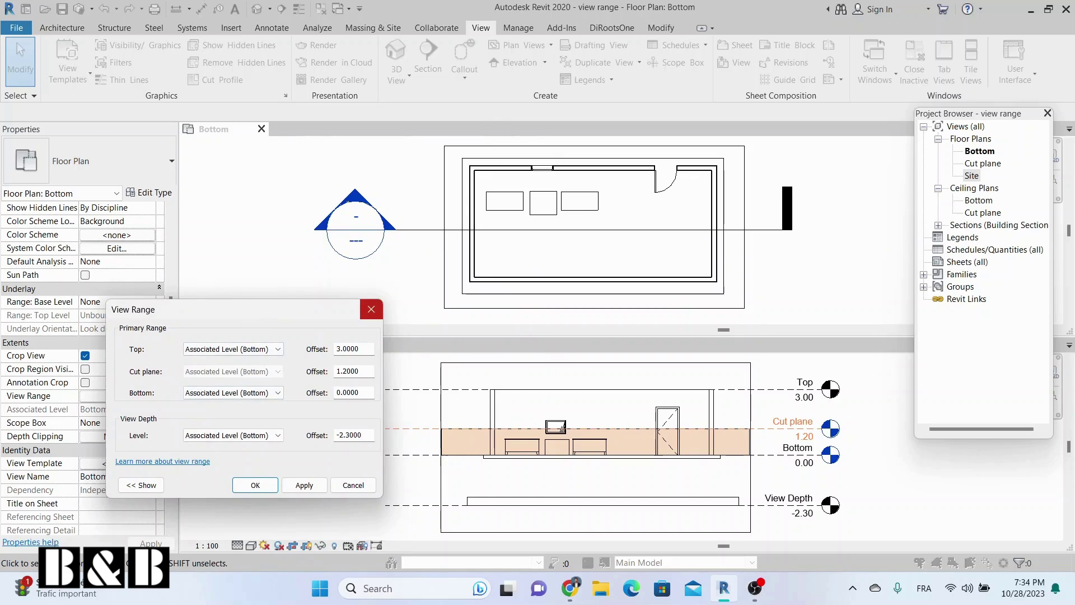
left_click(371, 309)
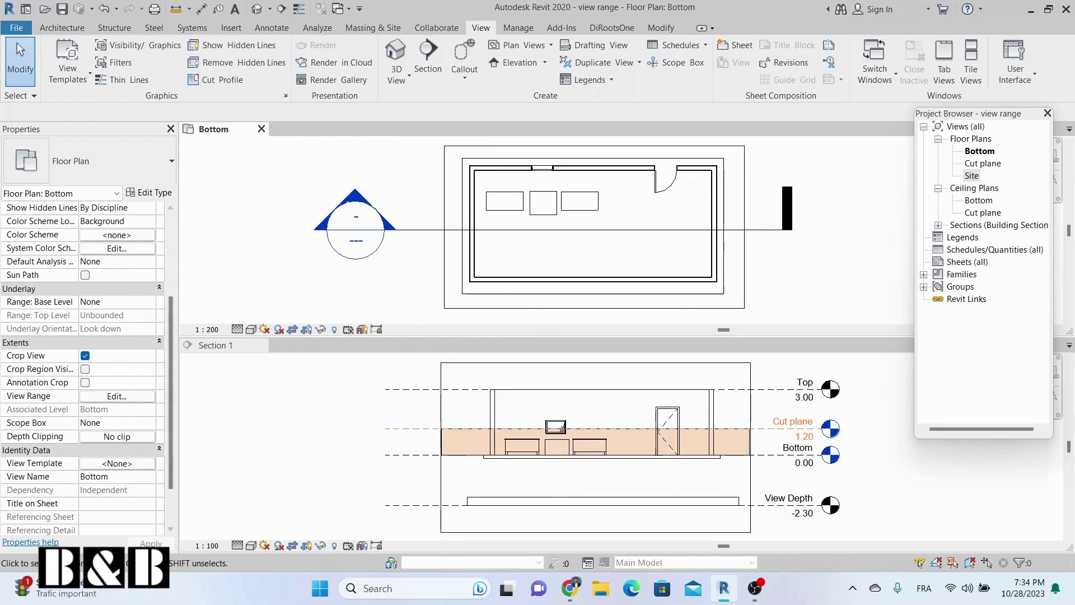
Examine the View Range settings stored in the Architectural Plan view template, leaving the template unassigned.
scroll(112, 392, "down", 2)
left_click(117, 396)
left_click(371, 263)
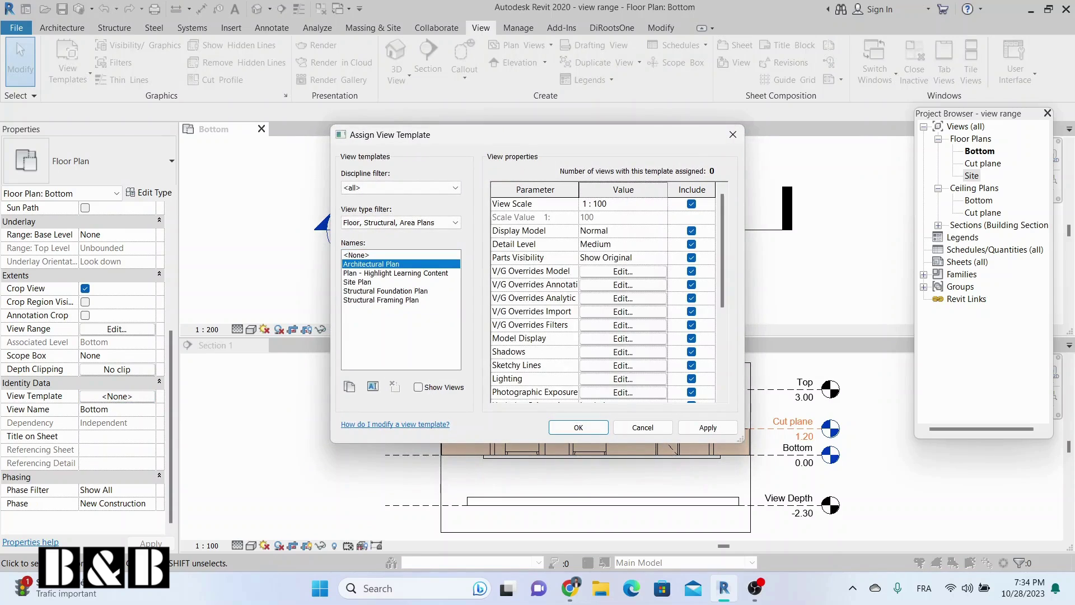
scroll(624, 338, "down", 2)
left_click(624, 339)
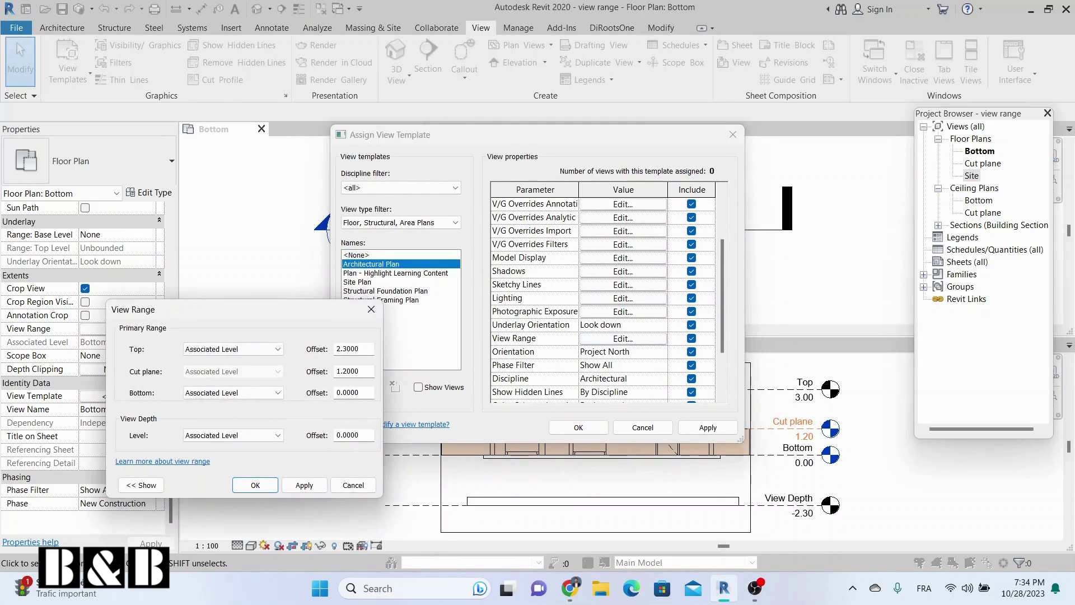
left_click(371, 309)
left_click(733, 134)
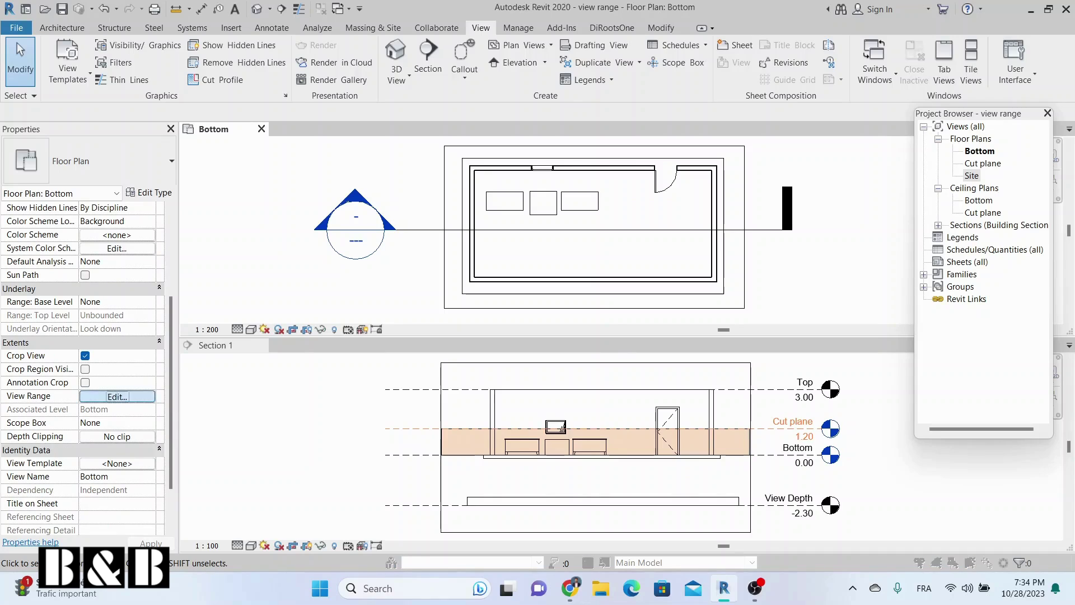
Check the Bottom floor plan's own View Range offsets again and close them without changes.
left_click(117, 396)
mouse_move(464, 120)
left_mouse_down()
mouse_move(269, 176)
mouse_move(255, 314)
left_mouse_up()
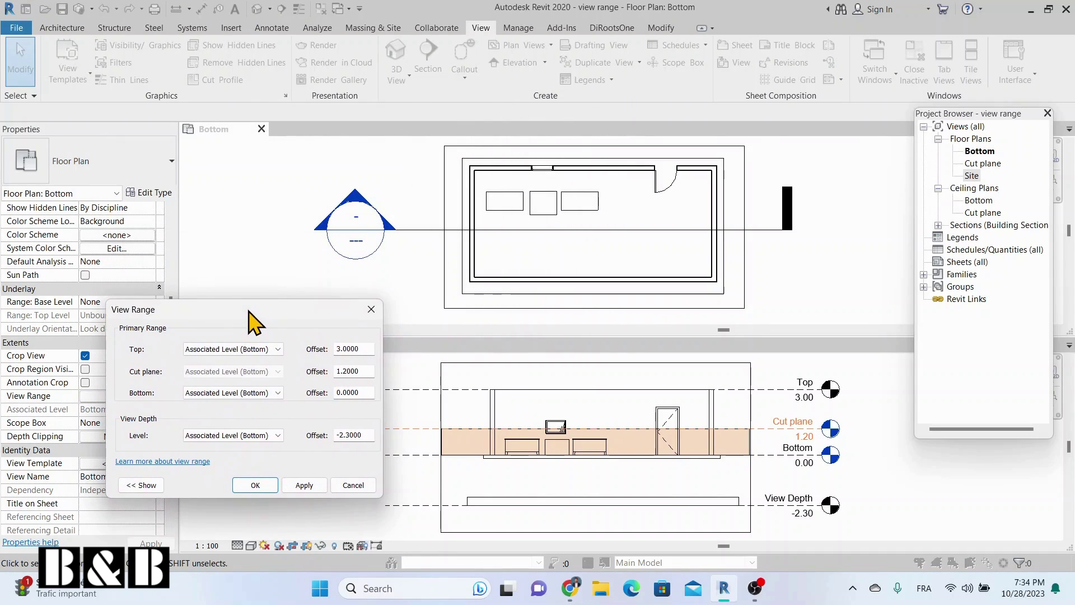
left_click(372, 309)
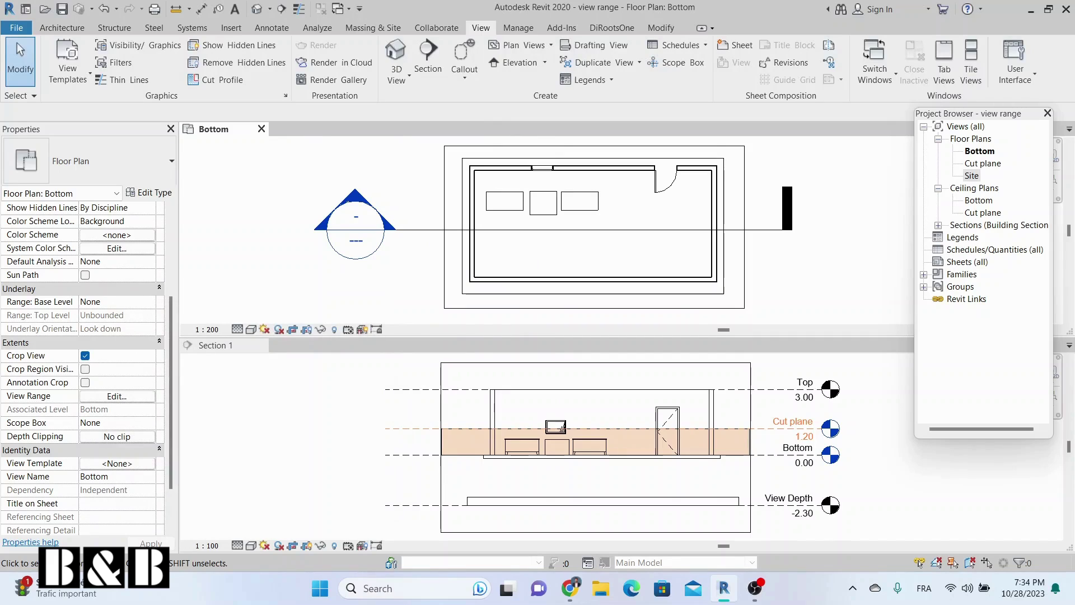
Open the View Range settings of the Architectural Plan view template again.
scroll(117, 396, "down", 2)
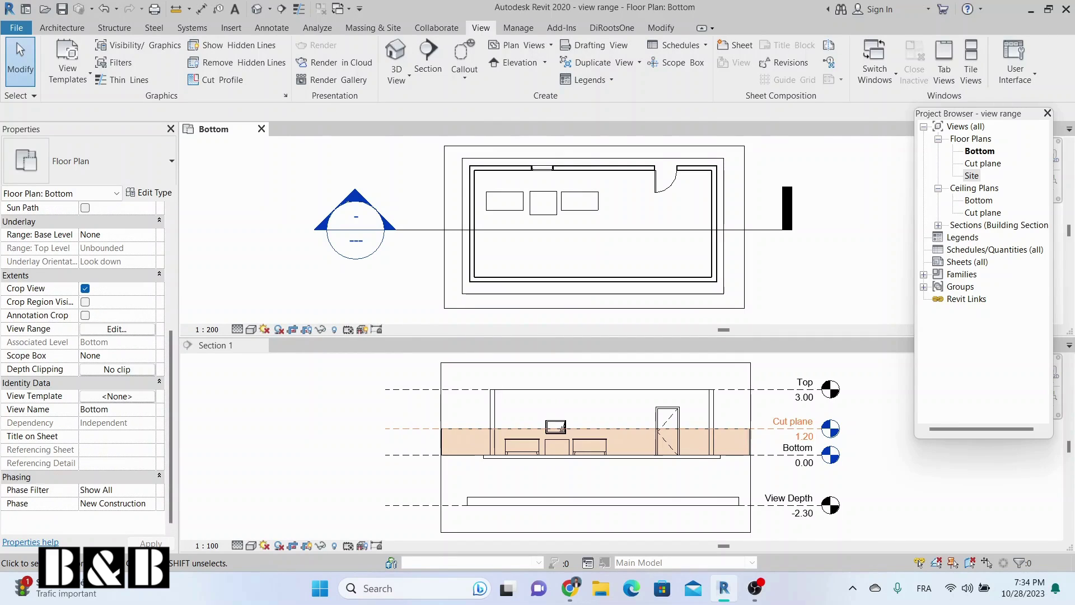
left_click(116, 396)
left_click(371, 264)
scroll(624, 339, "down", 2)
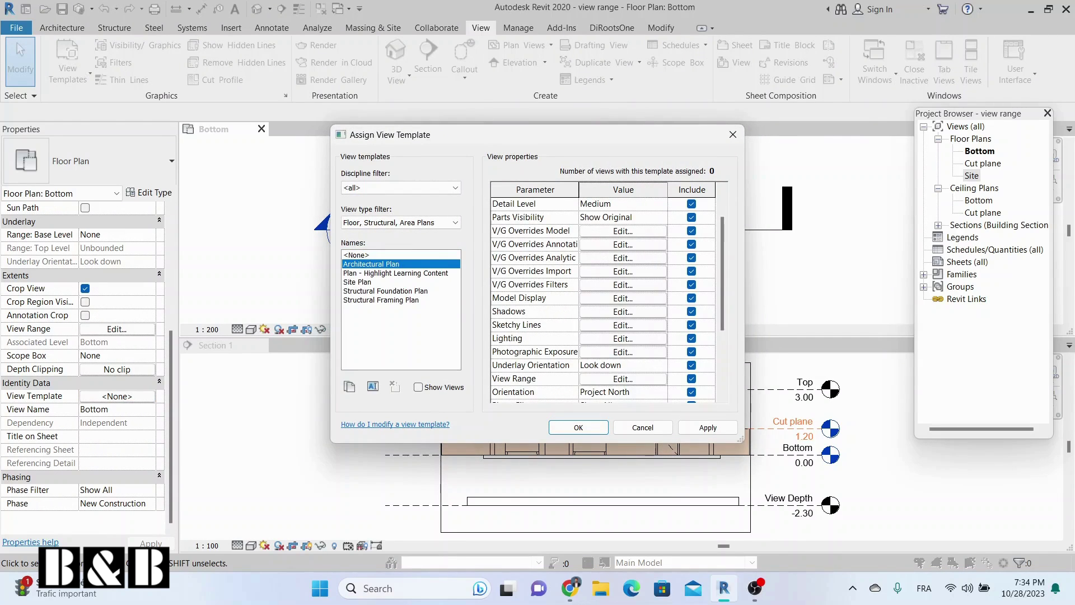
left_click(623, 339)
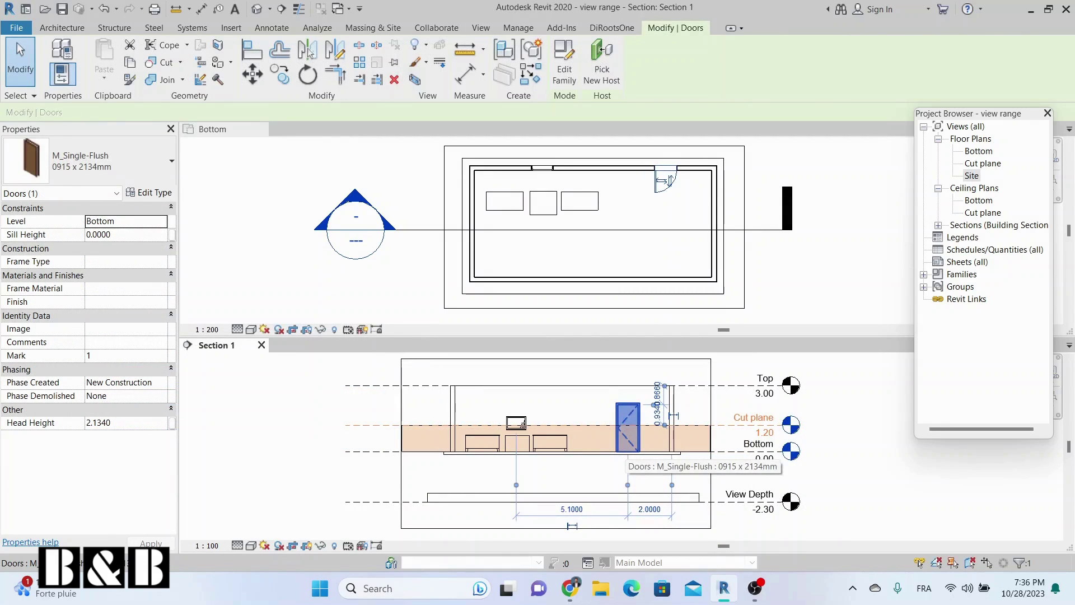
Deselect the door and move the window in Section 1 above the cut plane, to a sill height of 1.9 m.
key("Escape")
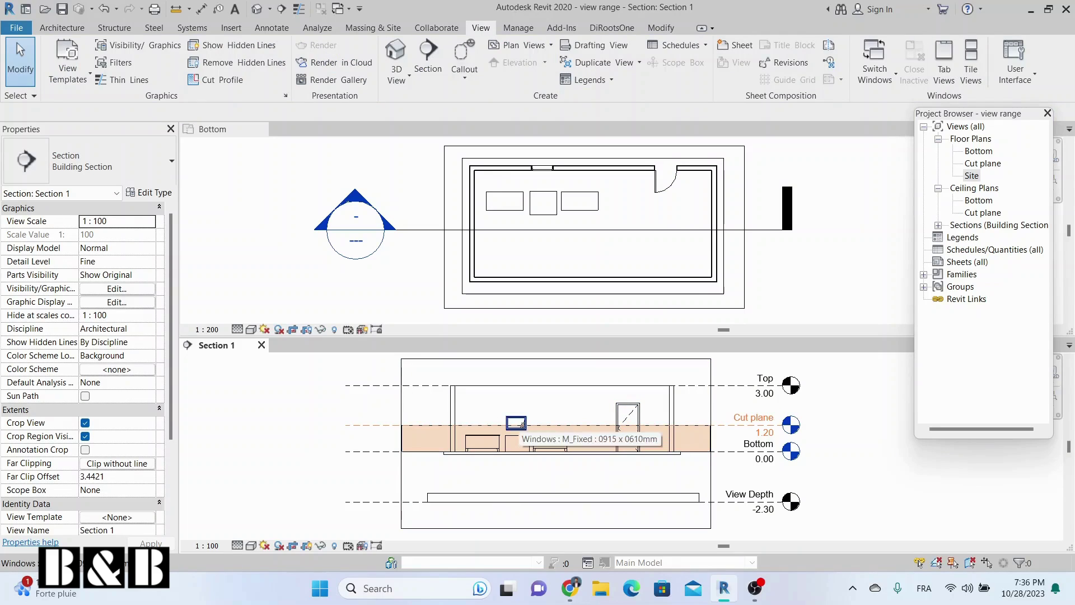
left_click(521, 426)
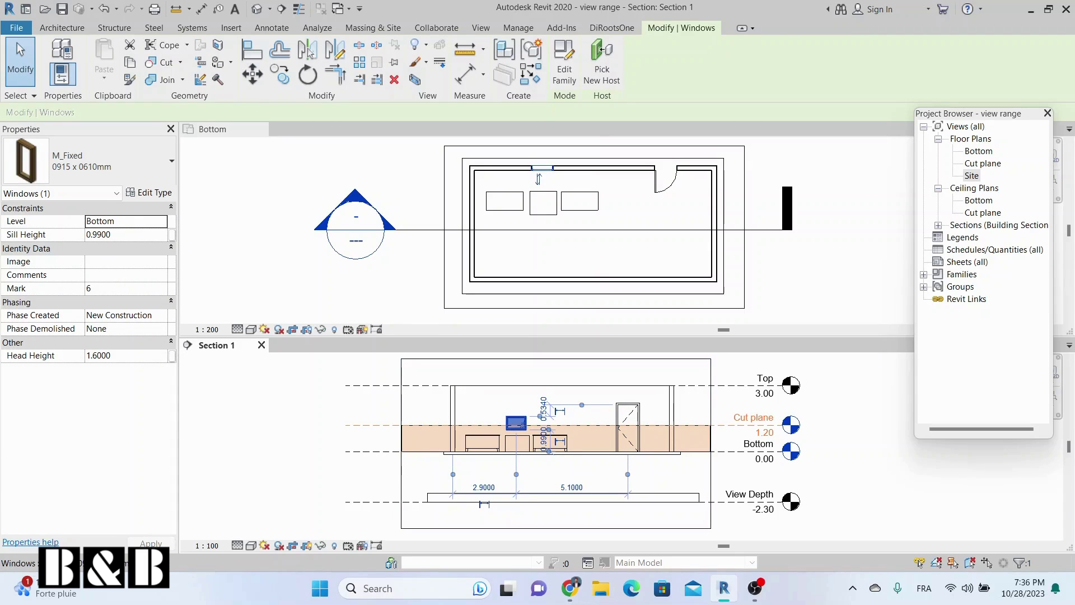
left_click_drag(521, 424, 523, 405)
key("Escape")
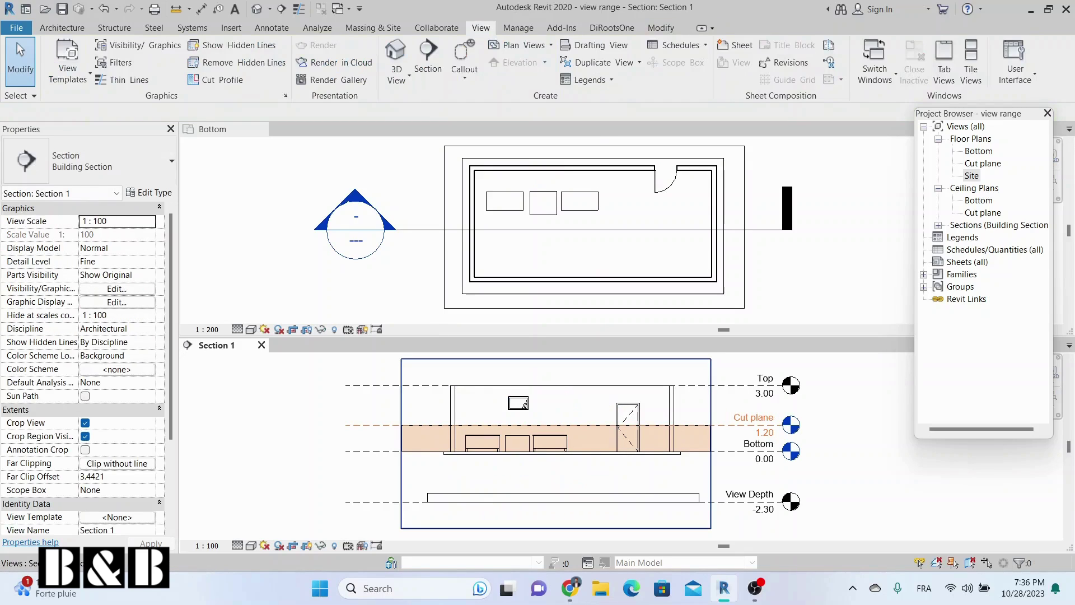
Lower the window onto the cut plane at a 0.89 m sill height, and move it back above the plane nearer the left wall.
scroll(547, 155, "up", 5)
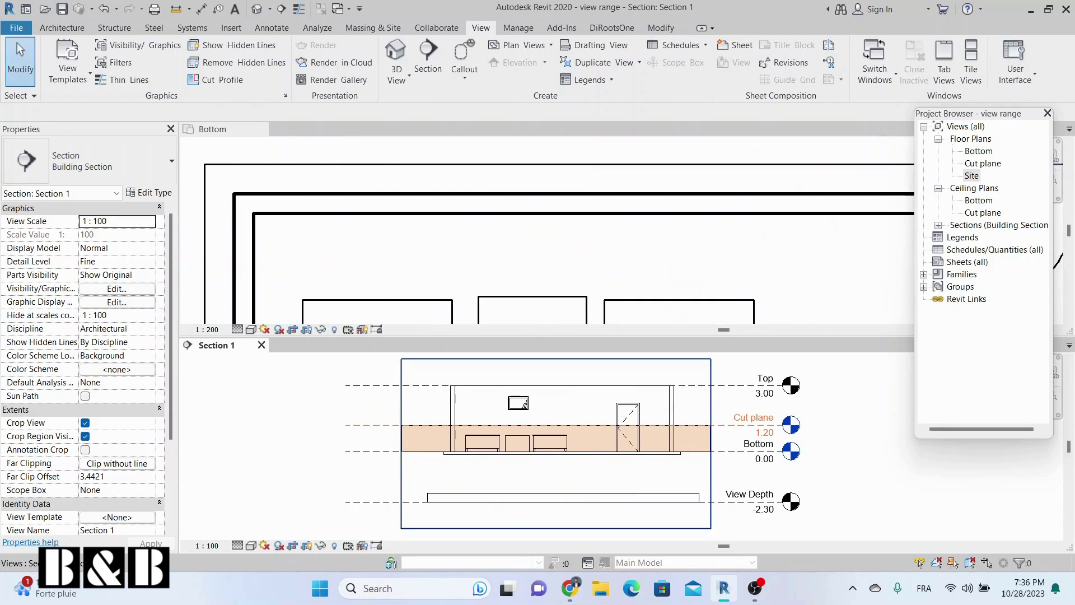
left_click(521, 404)
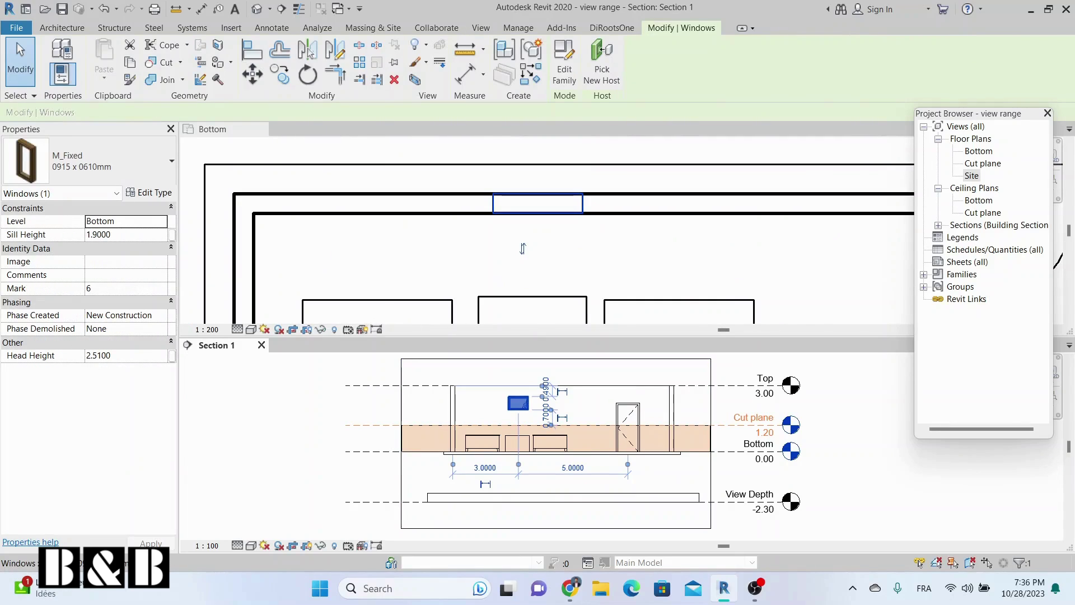
left_click_drag(521, 404, 520, 428)
left_click_drag(523, 248, 523, 246)
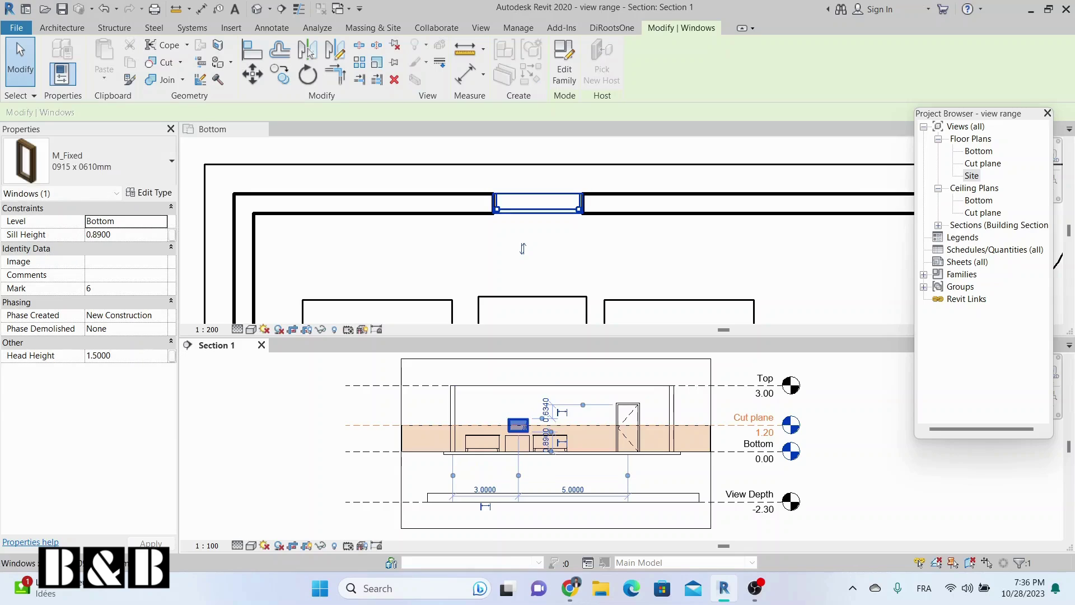
key("Escape")
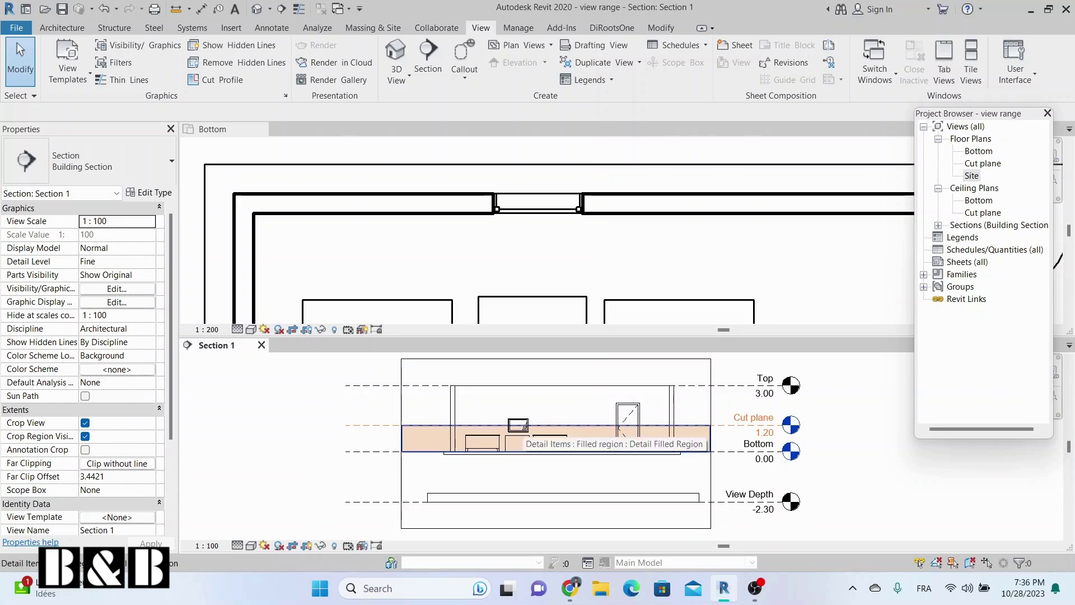
left_click(518, 426)
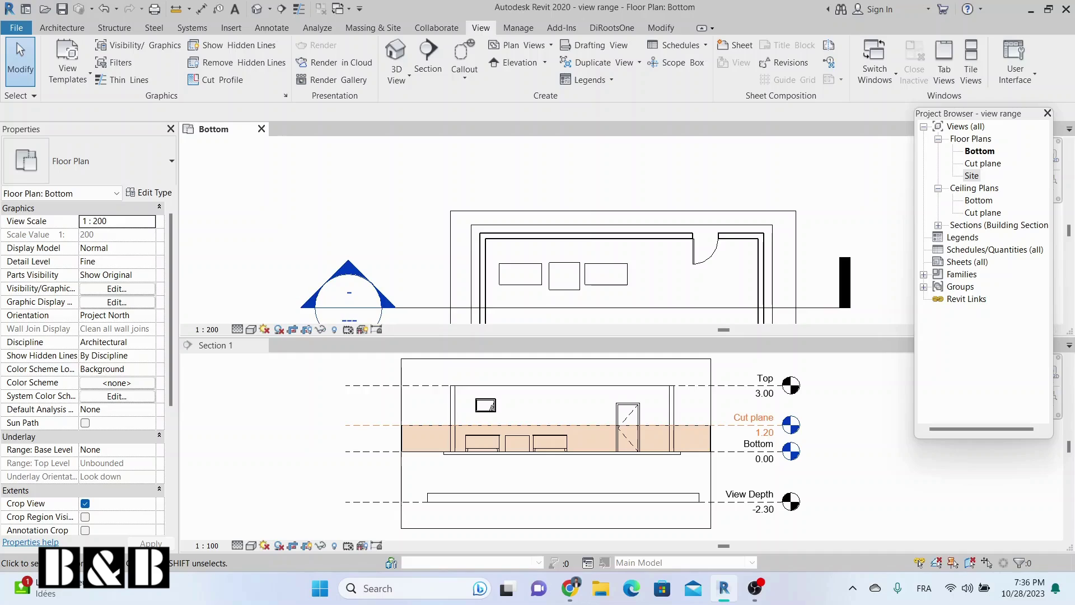
Stretch the top of the generic model block between the two furniture pieces in Section 1 up past the cut plane.
left_click(517, 450)
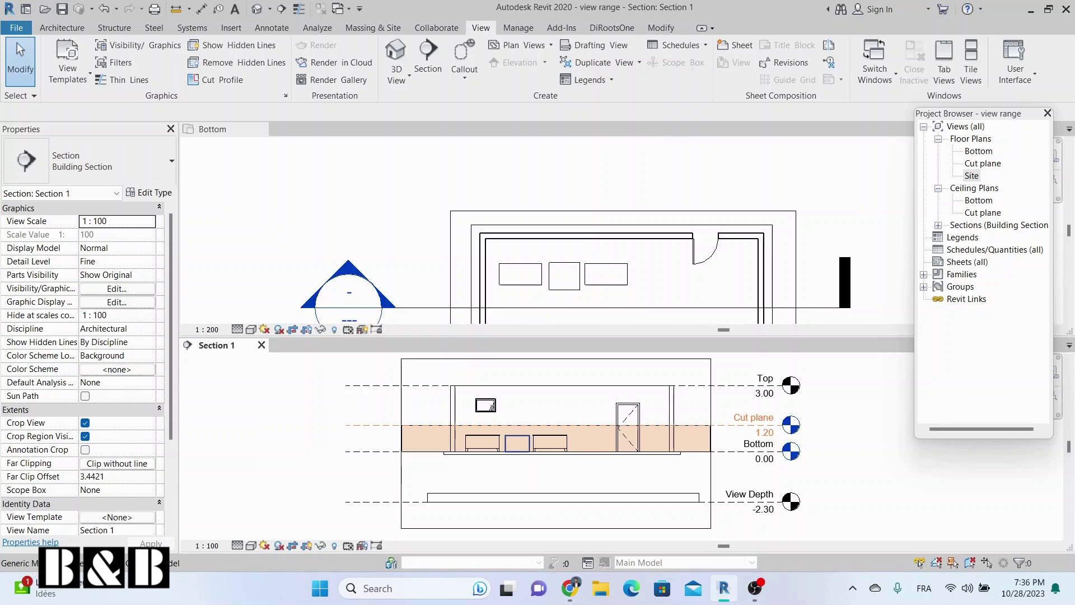
left_click(517, 442)
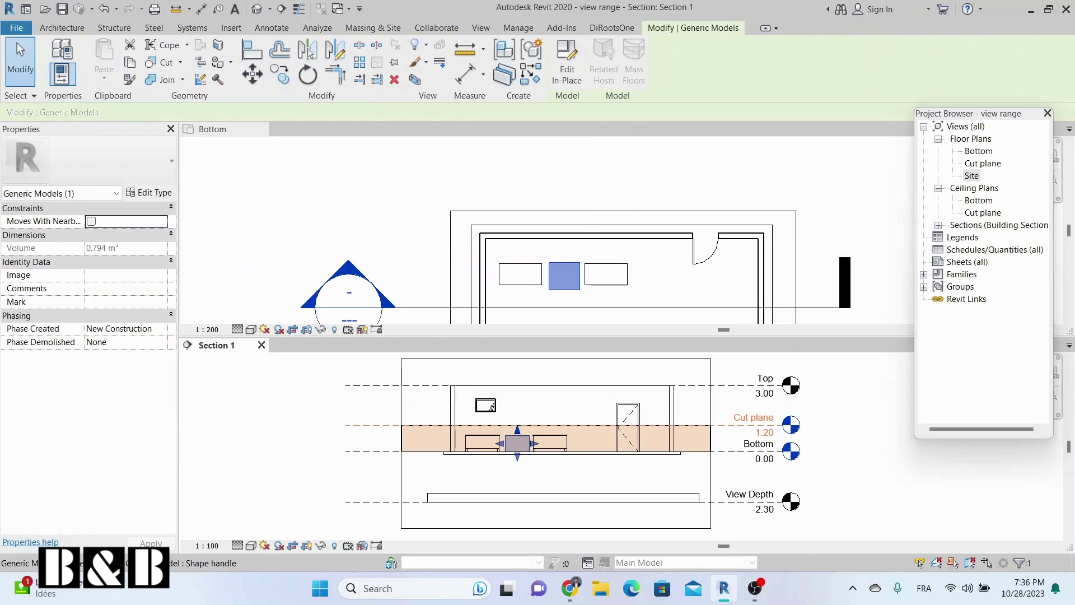
left_click(517, 417)
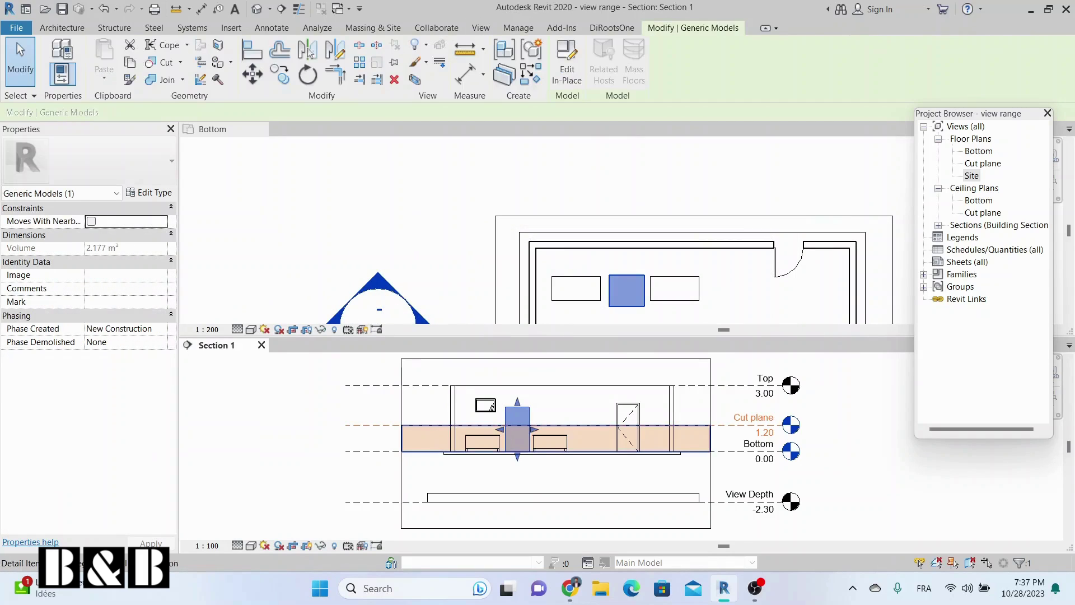
Extend the generic model block's base below the View Depth level and lower its top beneath the Bottom level.
scroll(636, 450, "down", 2)
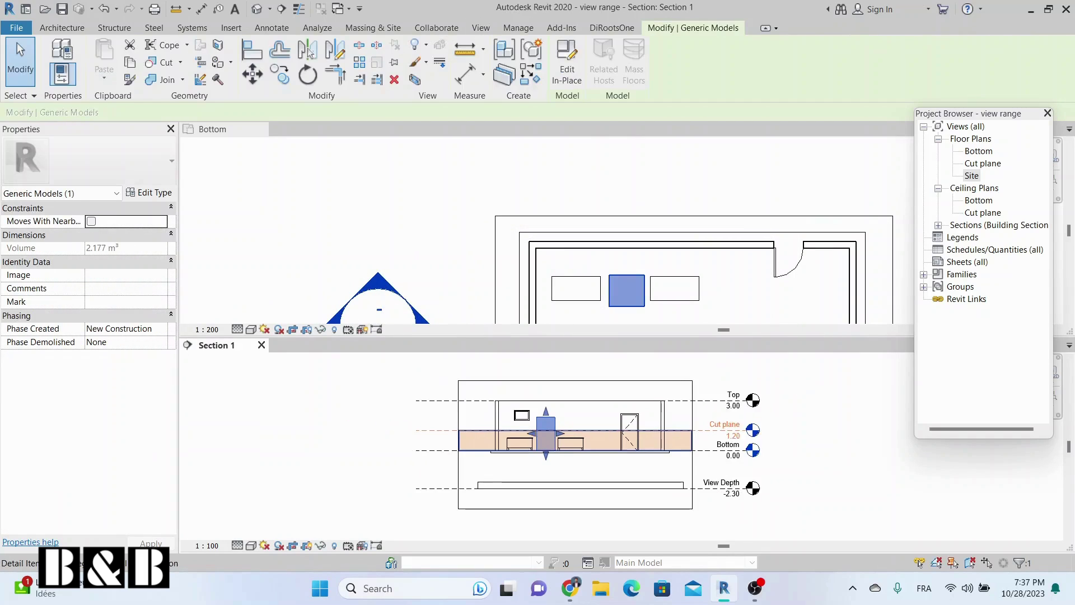
scroll(636, 448, "down", 1)
left_click_drag(558, 454, 558, 502)
left_click_drag(558, 415, 558, 458)
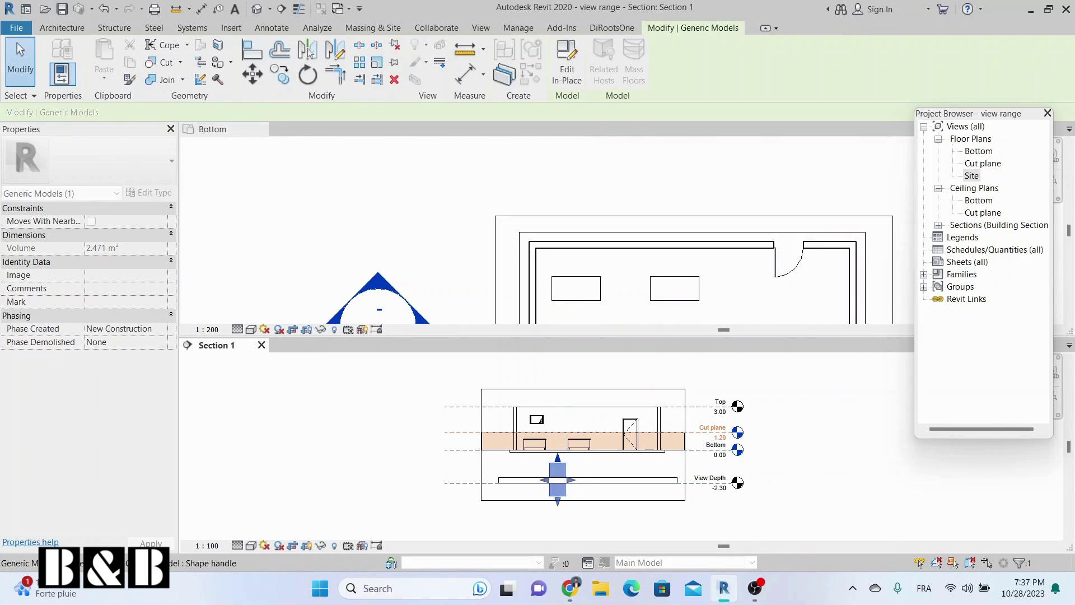
left_click(663, 451)
key("Escape")
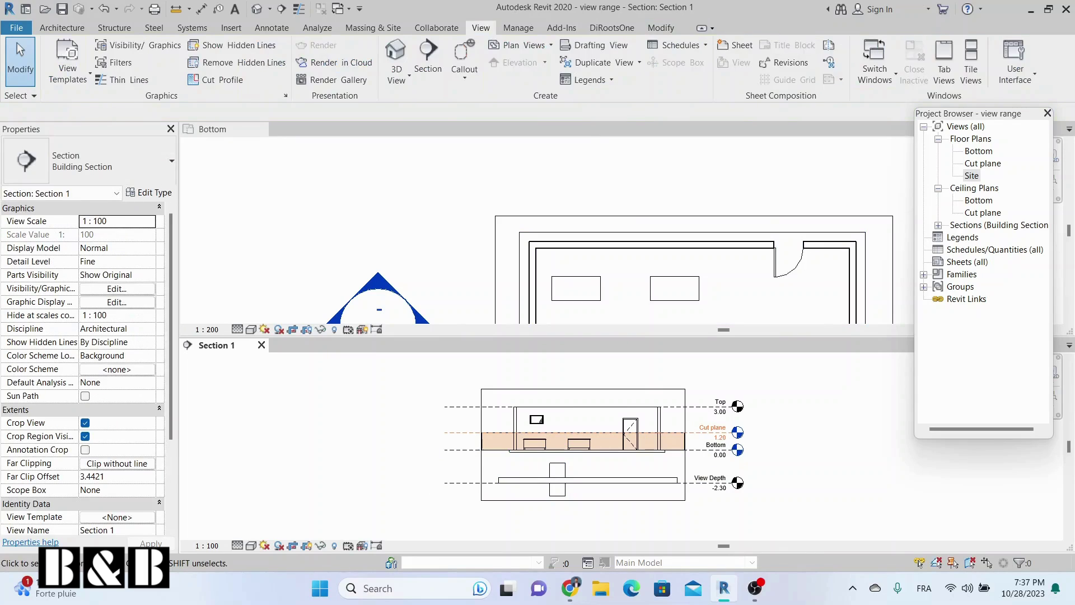
Examine the floor slab at the View Depth level in the section and how it shows in the Bottom plan.
middle_click_drag(661, 302, 545, 233)
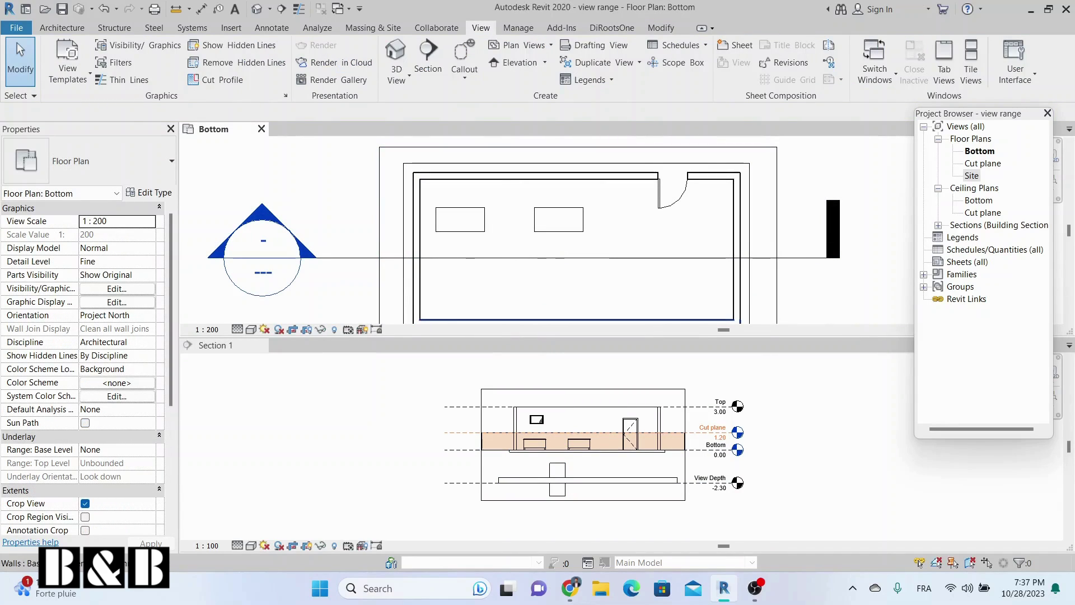
left_click(513, 482)
left_click(512, 482)
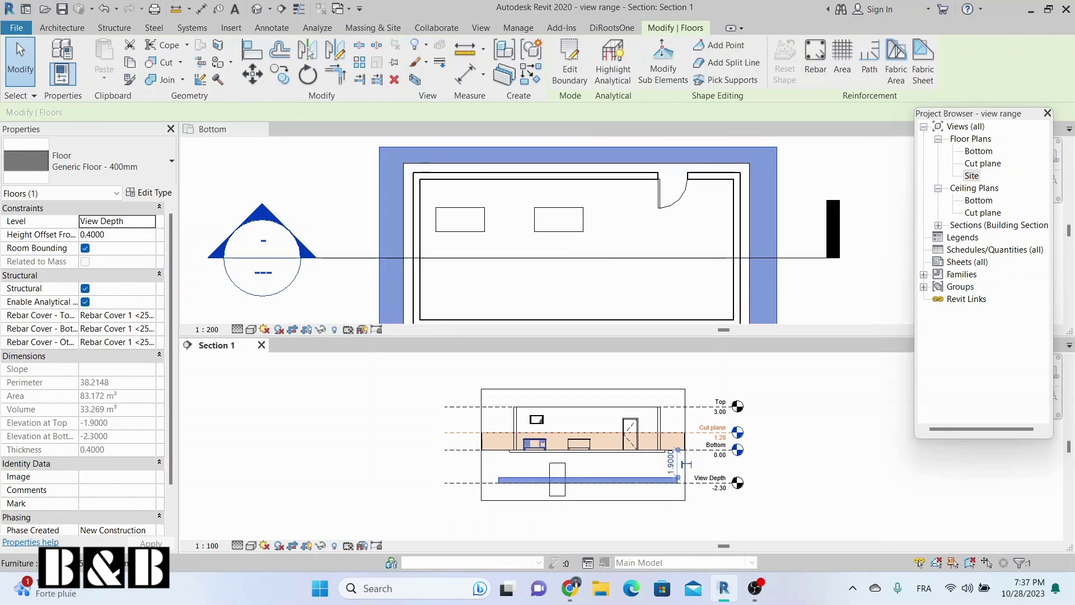
key("Escape")
left_click(521, 482)
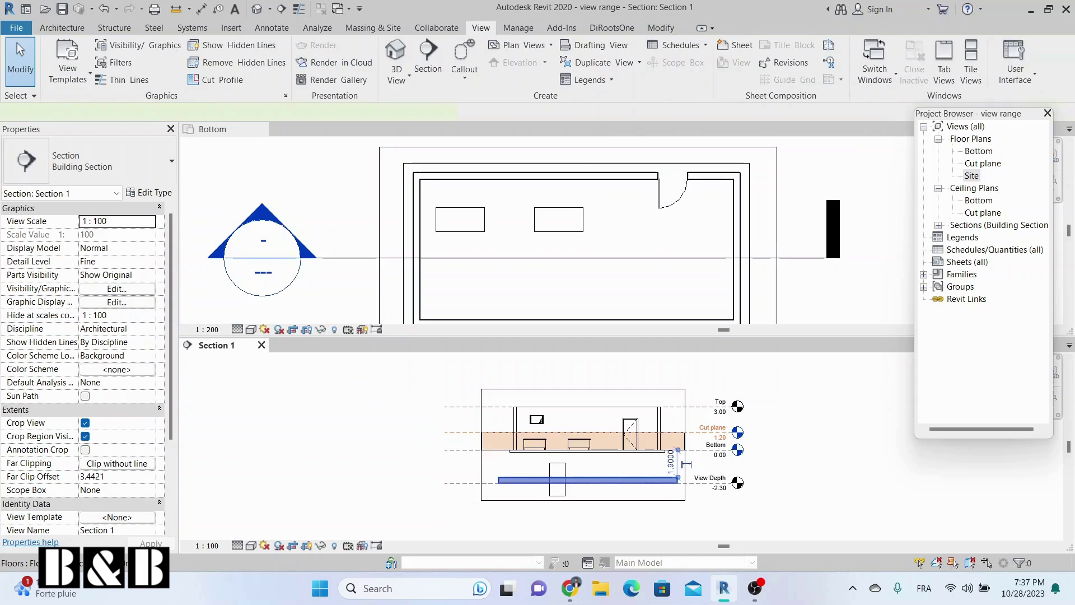
key("Escape")
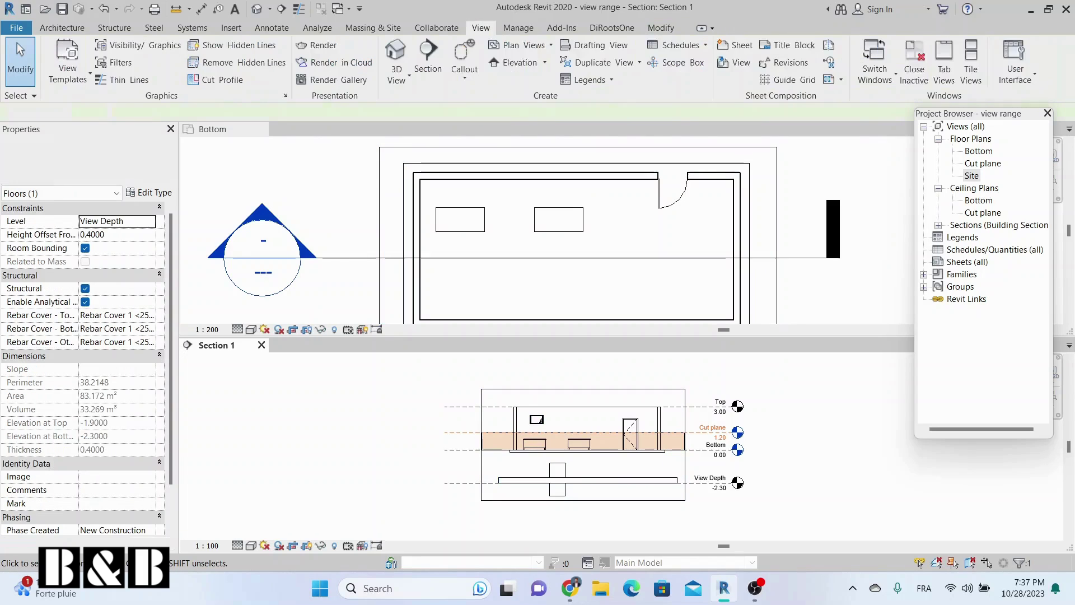
Set the line color of the <Beyond> line style to red in the Line Styles settings.
left_click(518, 27)
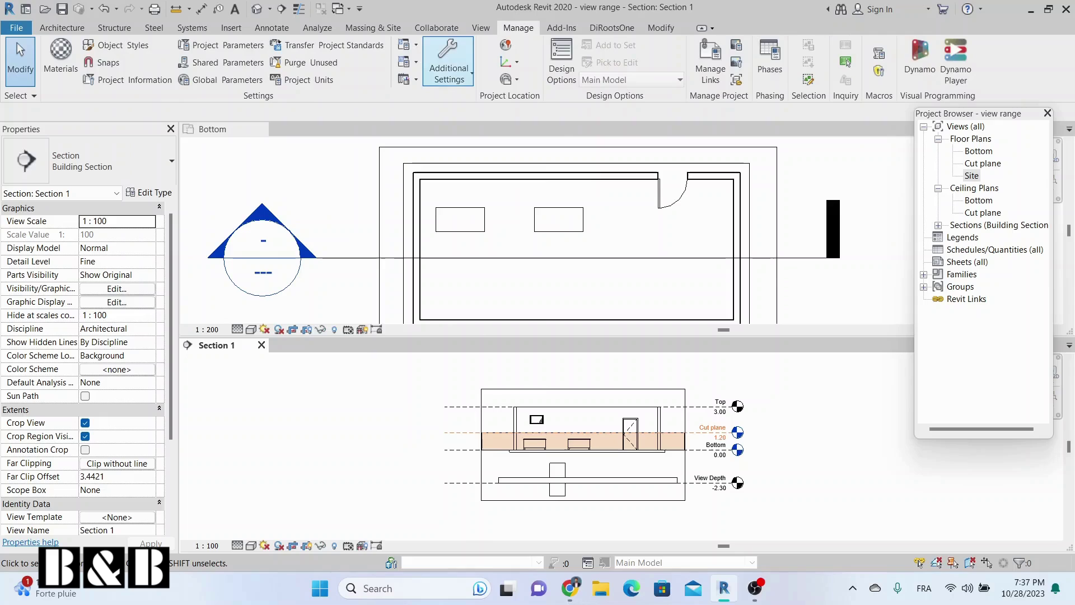
left_click(449, 67)
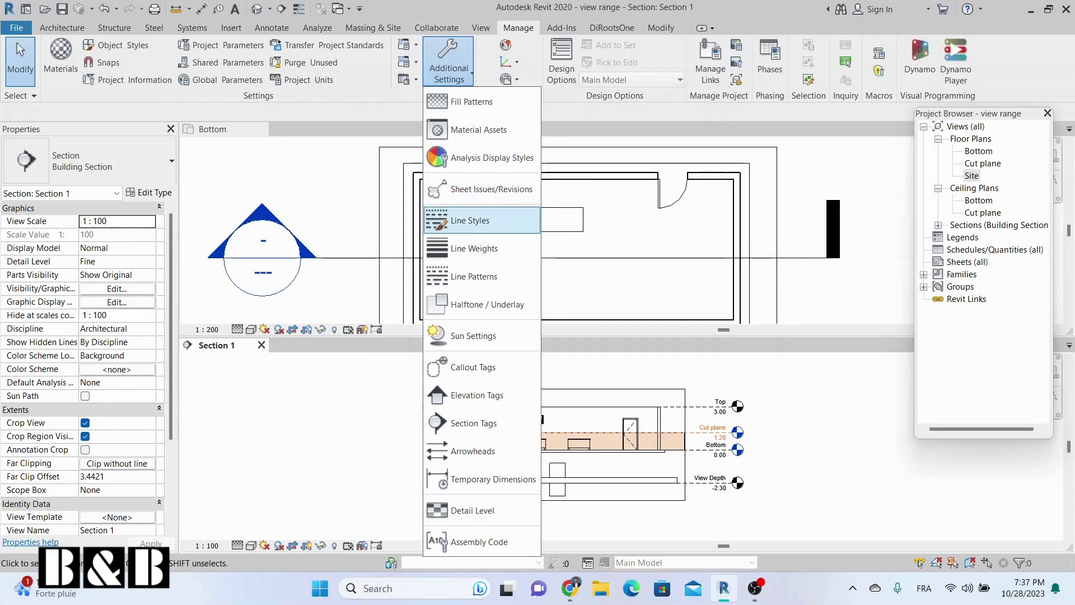
left_click(470, 220)
left_click(303, 195)
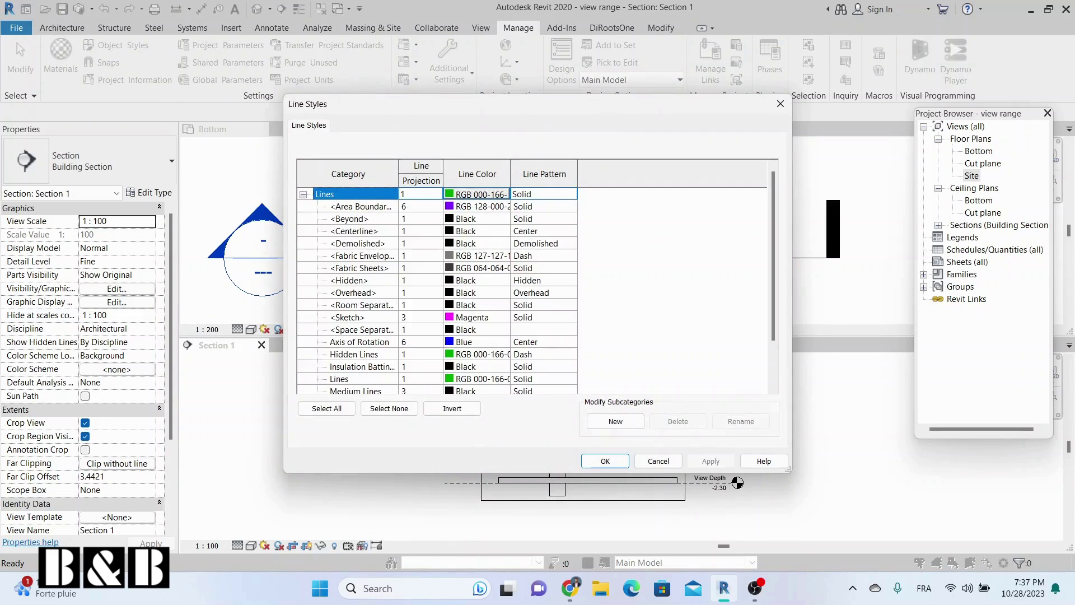
left_click(358, 219)
left_click(476, 219)
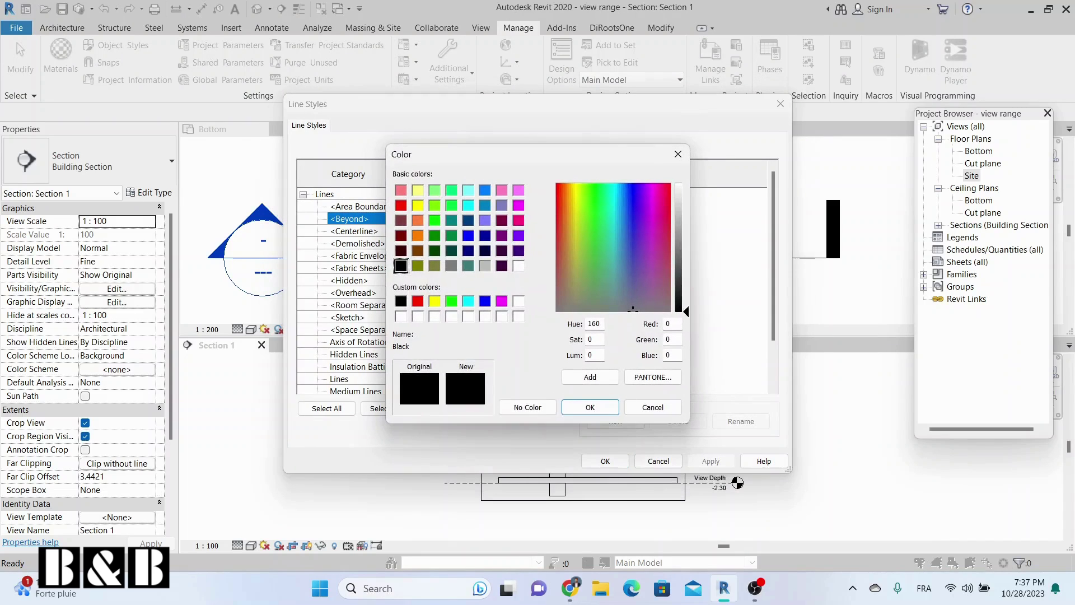
left_click(401, 205)
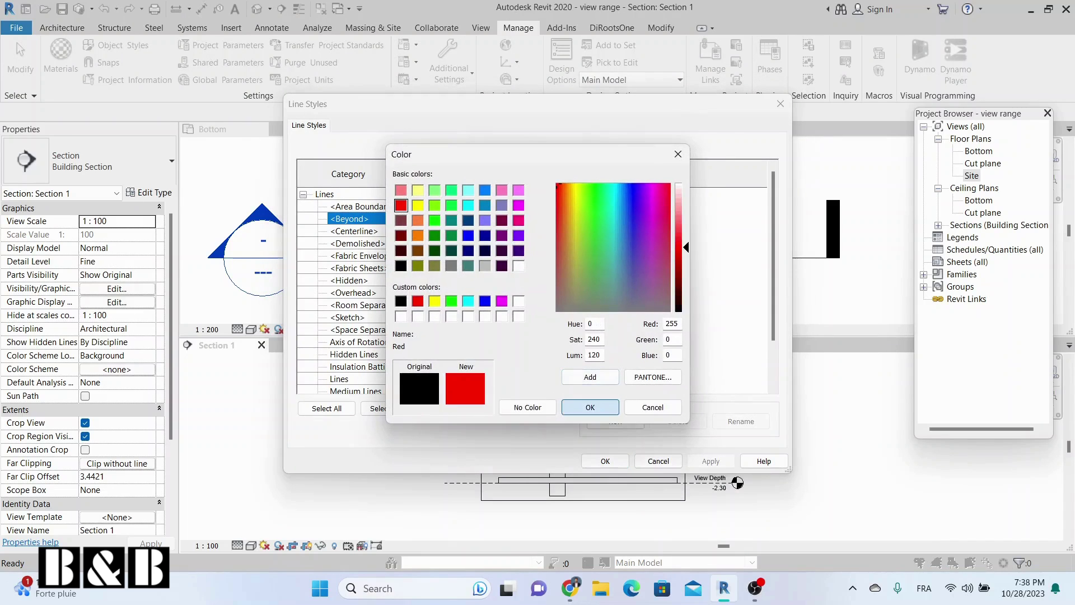
left_click(591, 407)
Set the projection line weight of the <Beyond> line style to 4 and apply the line style changes.
left_click(436, 218)
left_click(408, 264)
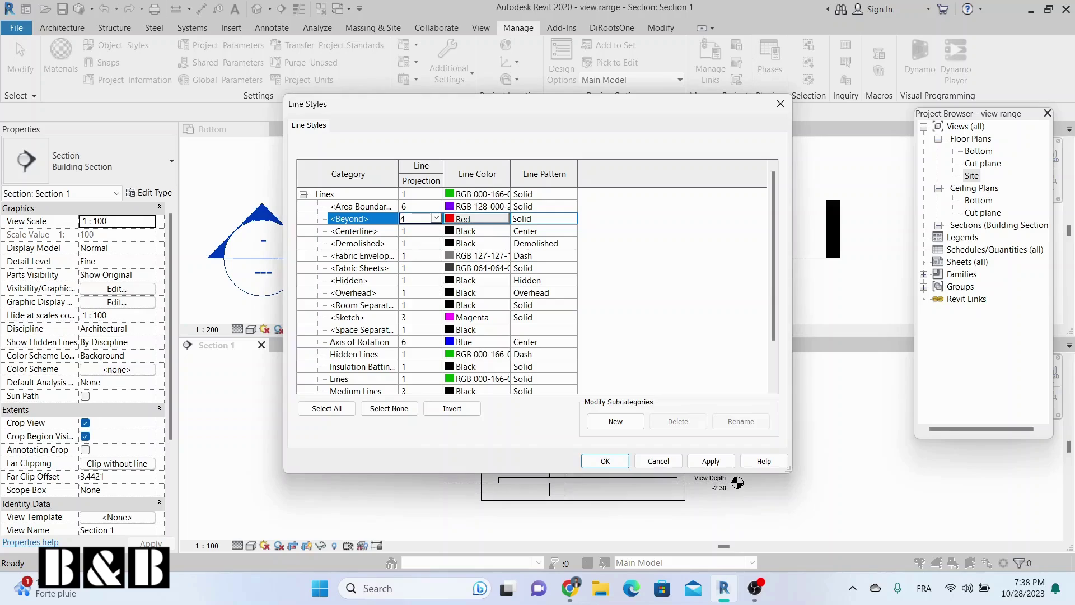
left_click(710, 461)
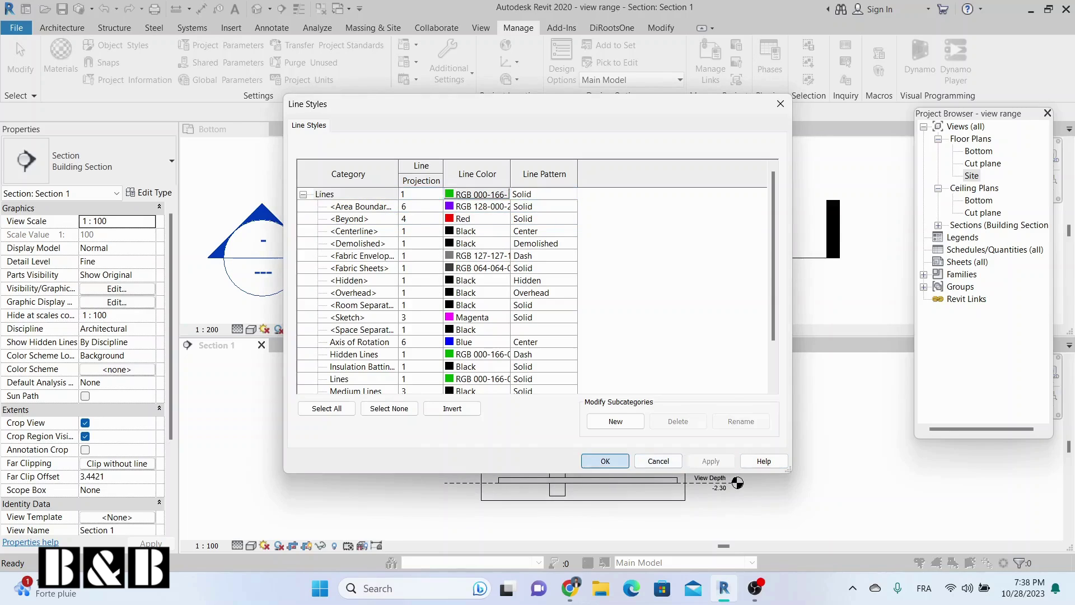
left_click(605, 461)
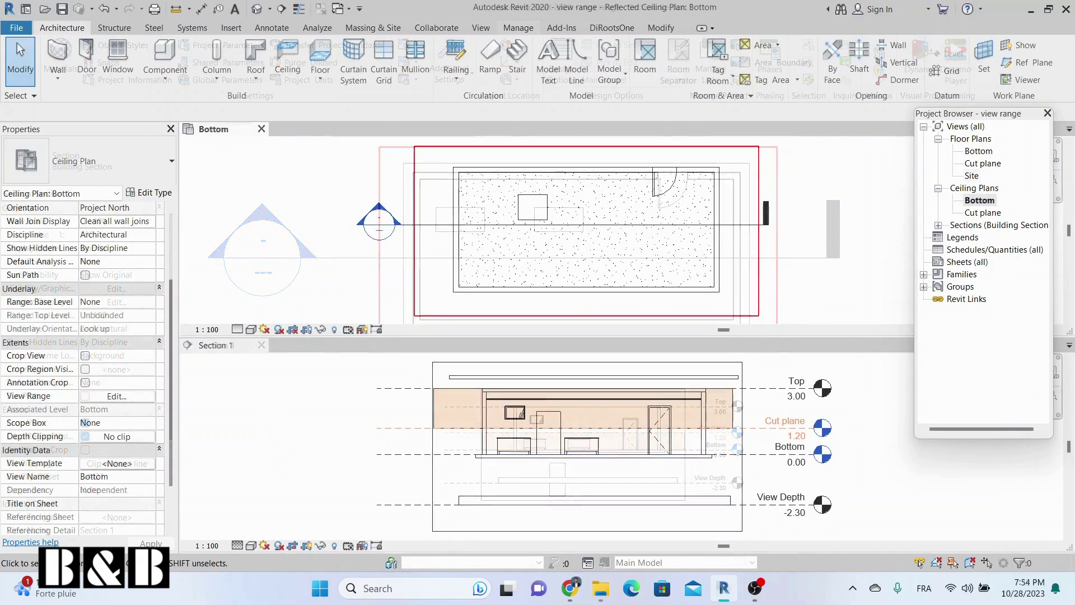
Lower the top of the generic model block below the cut plane in Section 1, and stretch it back up past the plane.
left_click(533, 208)
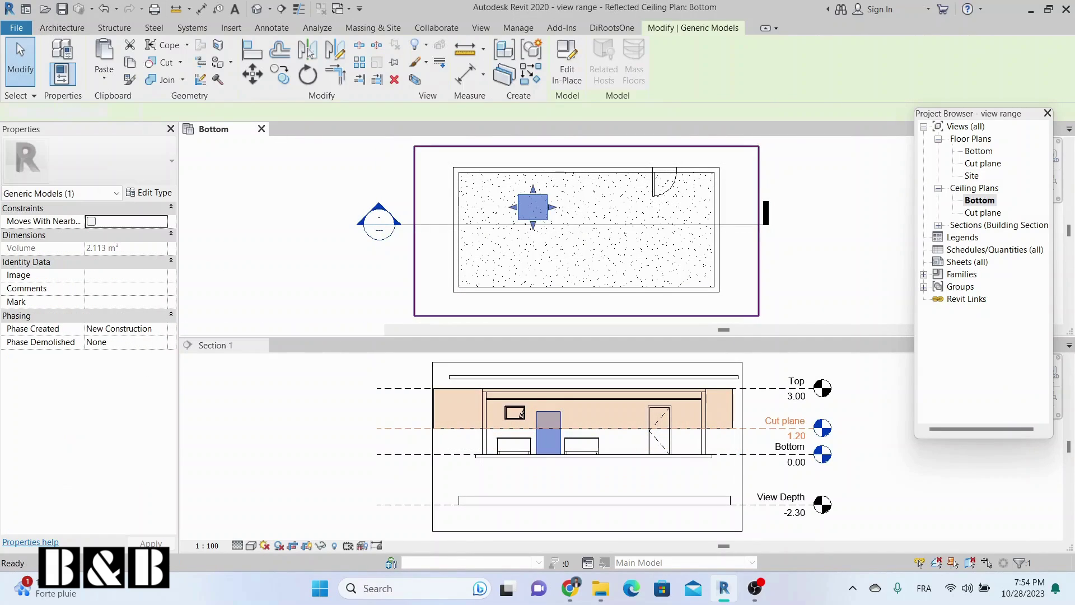
left_click(548, 439)
key("Escape")
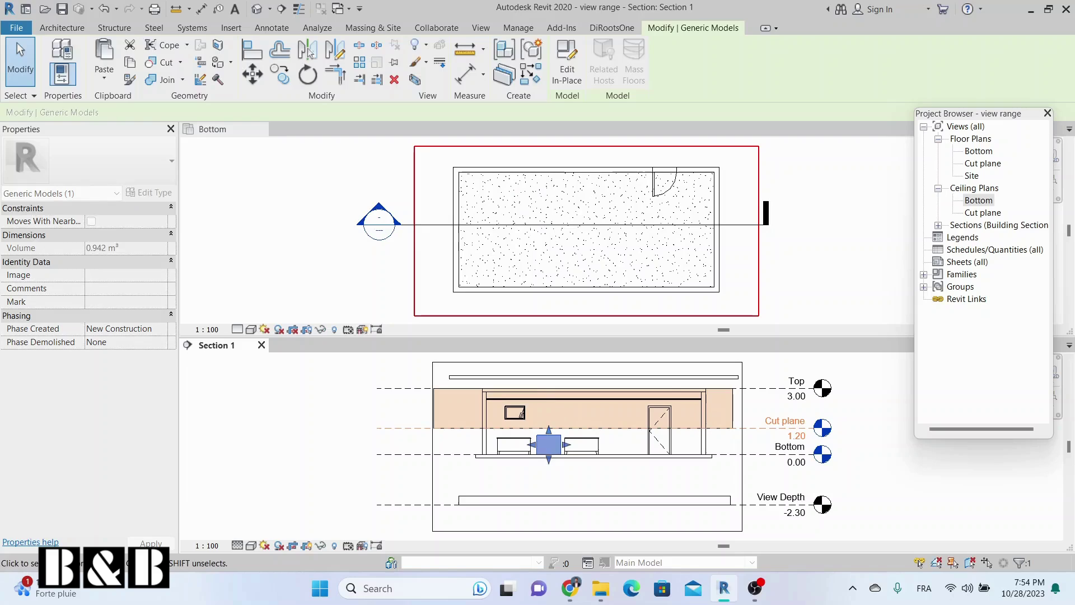
left_click(549, 436)
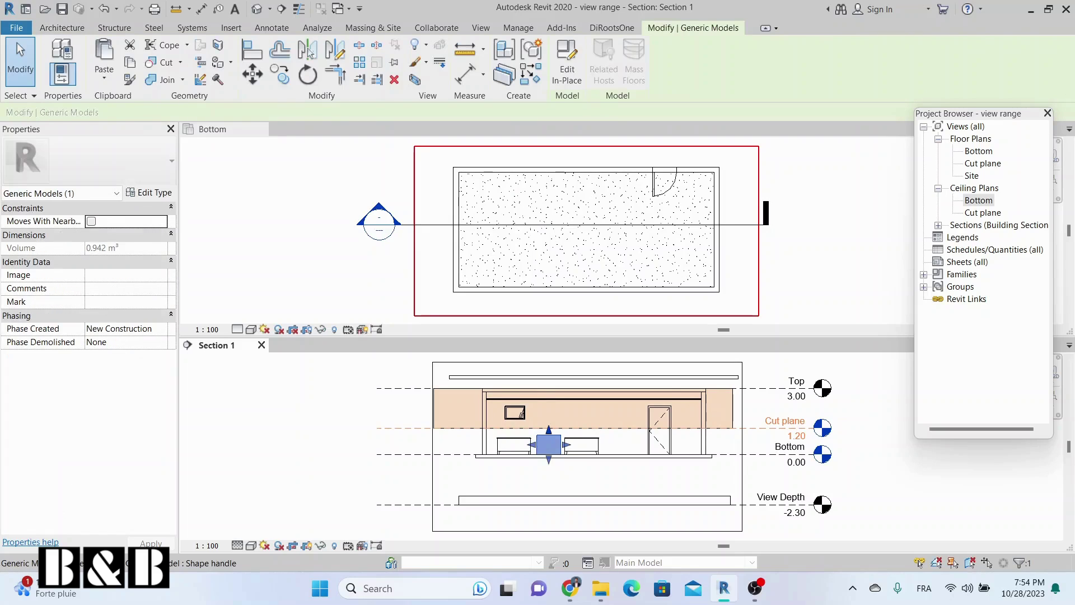
left_click_drag(549, 430, 549, 405)
key("Escape")
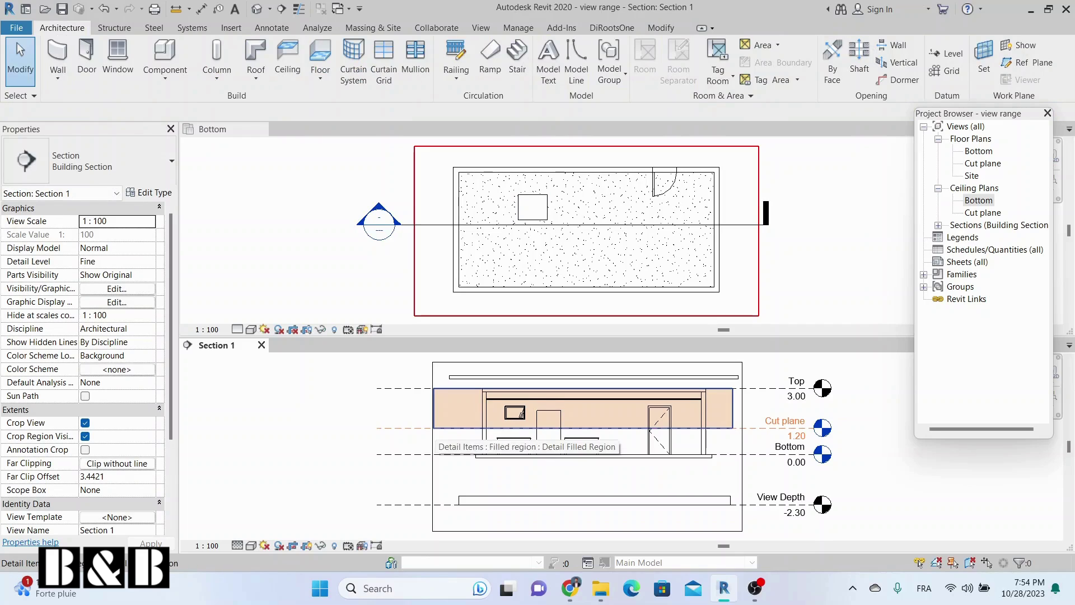
Lower the window onto the cut plane at a 0.9 m sill height and check it in the Bottom ceiling plan.
left_click(515, 413)
scroll(515, 423, "up", 4)
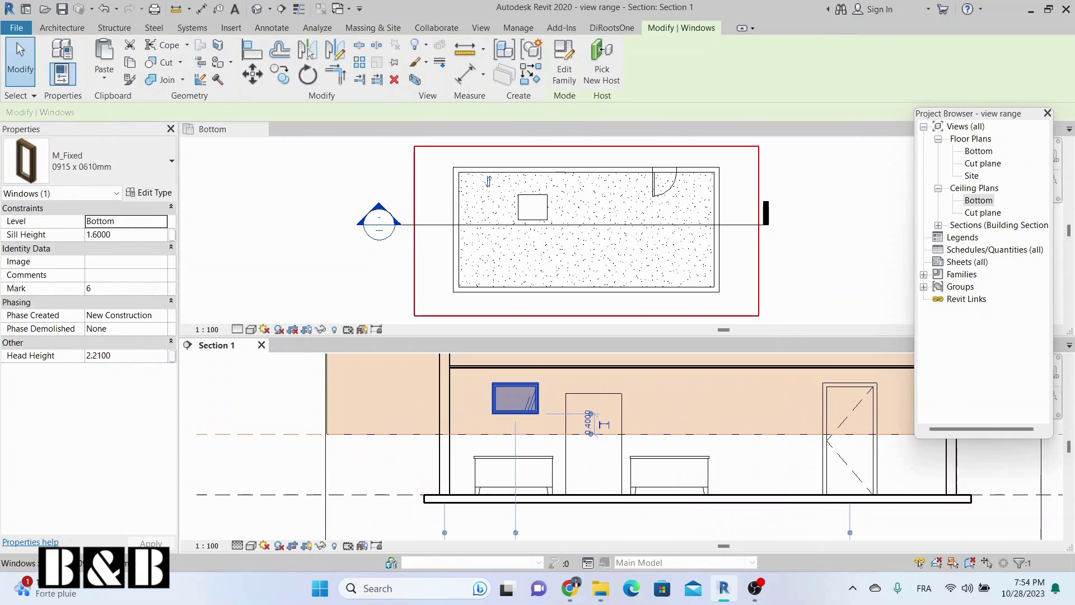
left_click_drag(515, 413, 515, 449)
key("Escape")
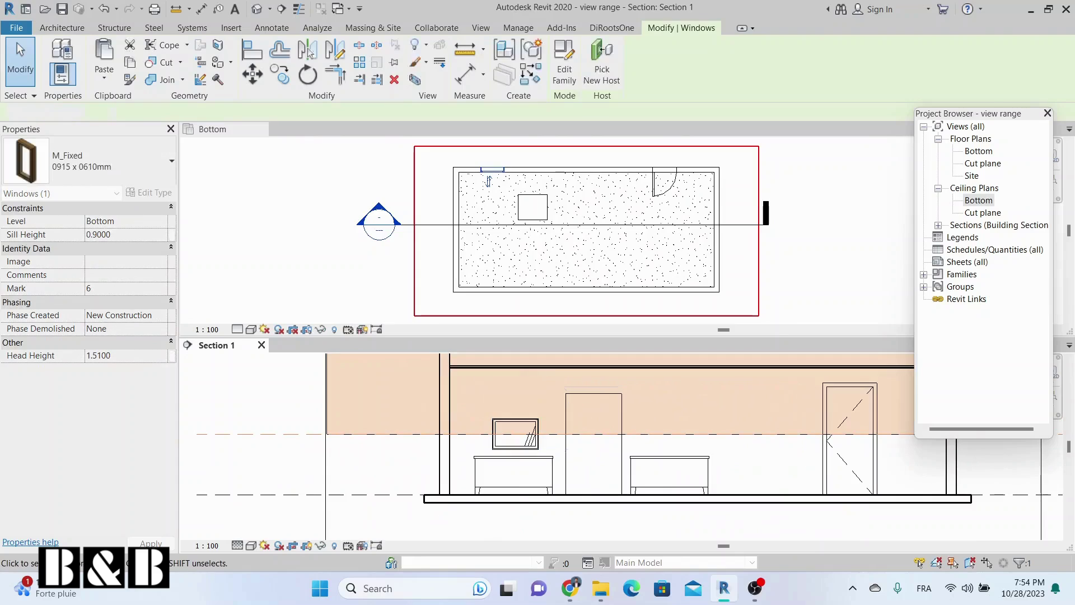
scroll(493, 165, "up", 8)
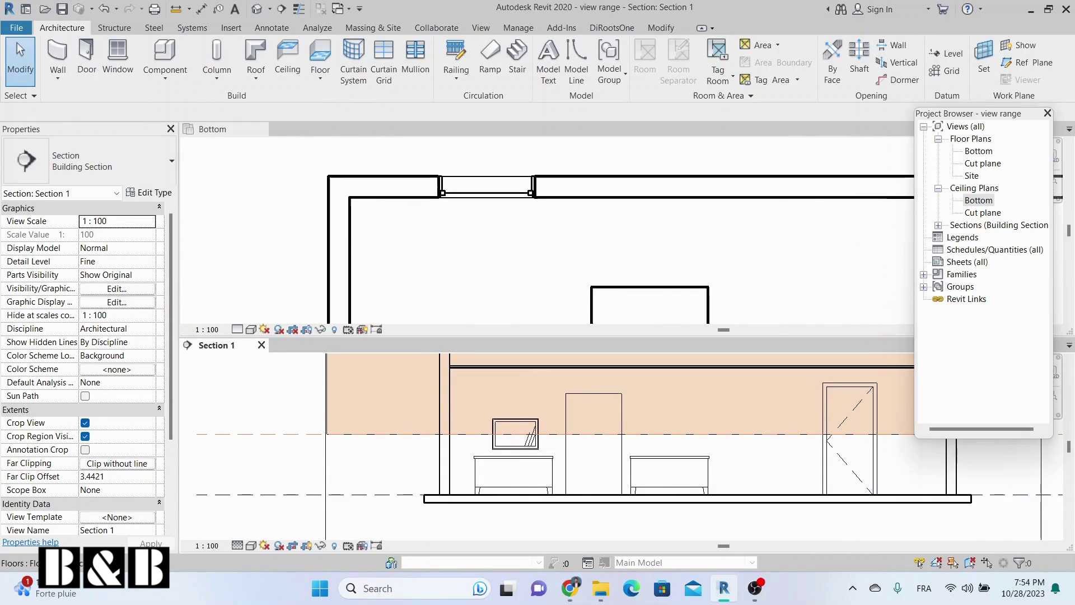
Move the window back above the cut plane to a 1.4 m sill height in Section 1.
left_click(515, 429)
key("ctrl+z")
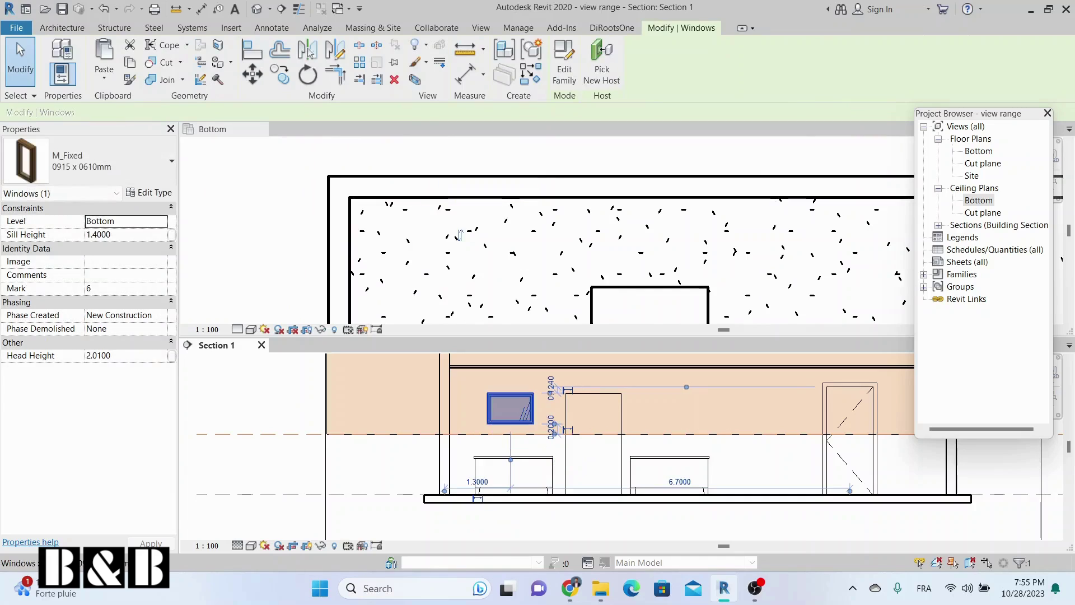
key("Escape")
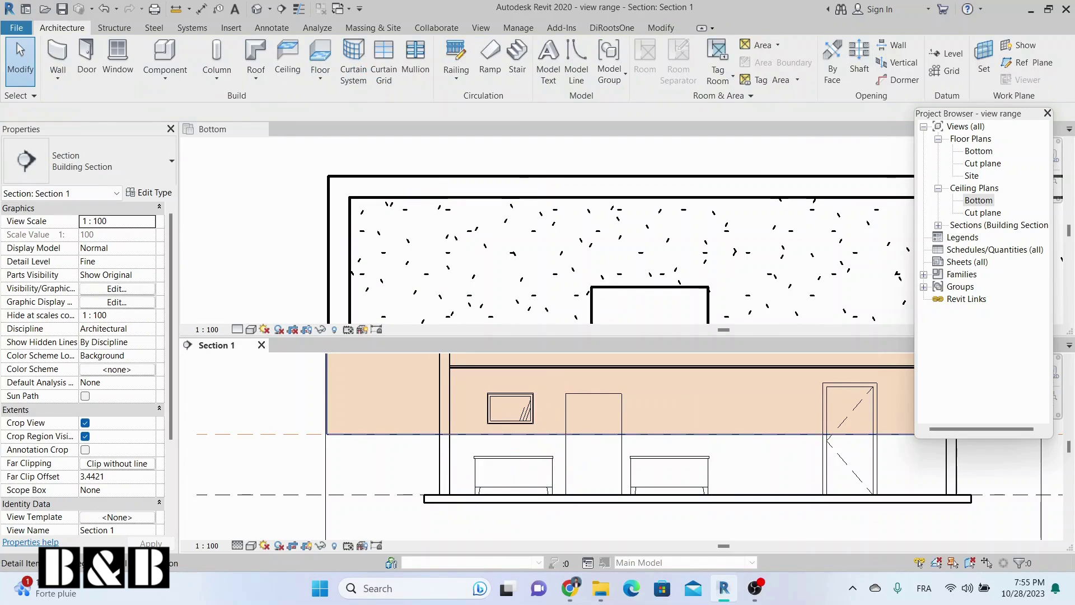
scroll(566, 419, "down", 4)
scroll(610, 444, "down", 3)
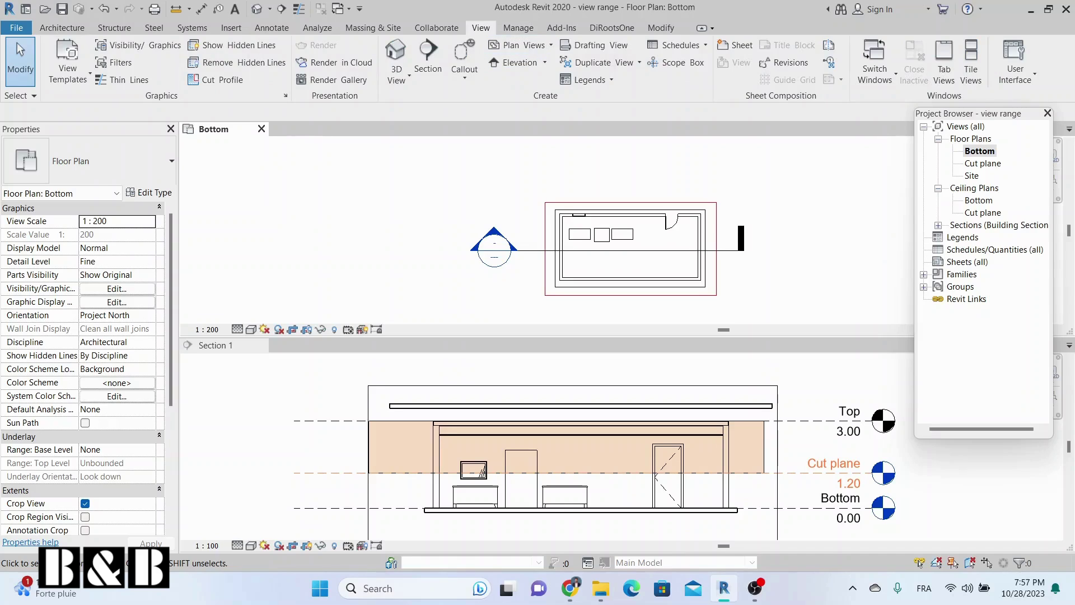
Create a rectangular plan region in the Bottom floor plan around the upper-left room corner, enclosing the window.
left_click(519, 45)
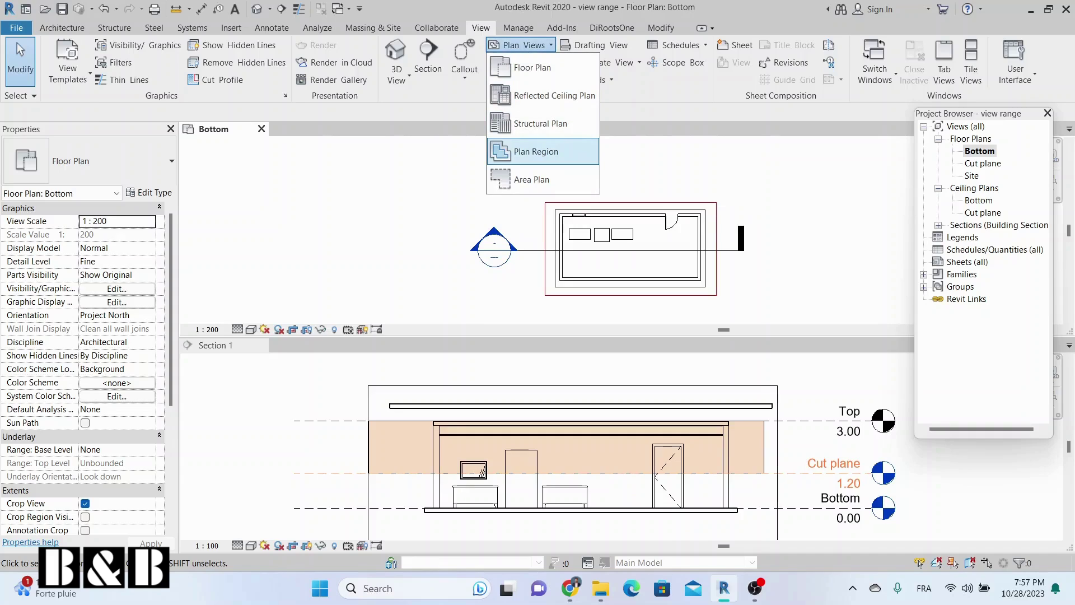
left_click(536, 151)
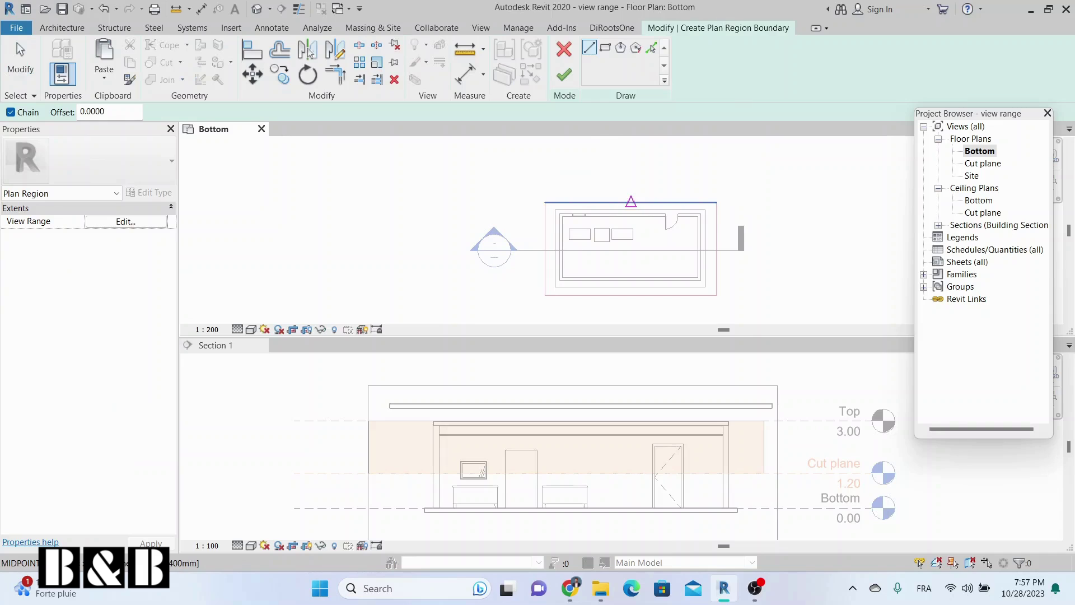
scroll(593, 247, "up", 3)
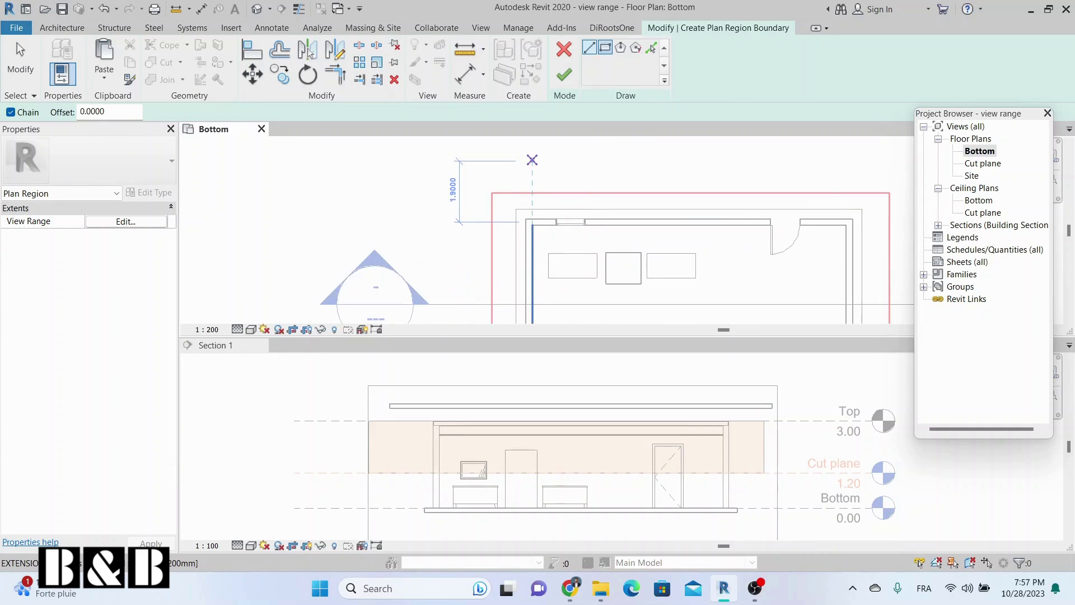
left_click(605, 48)
left_click(518, 170)
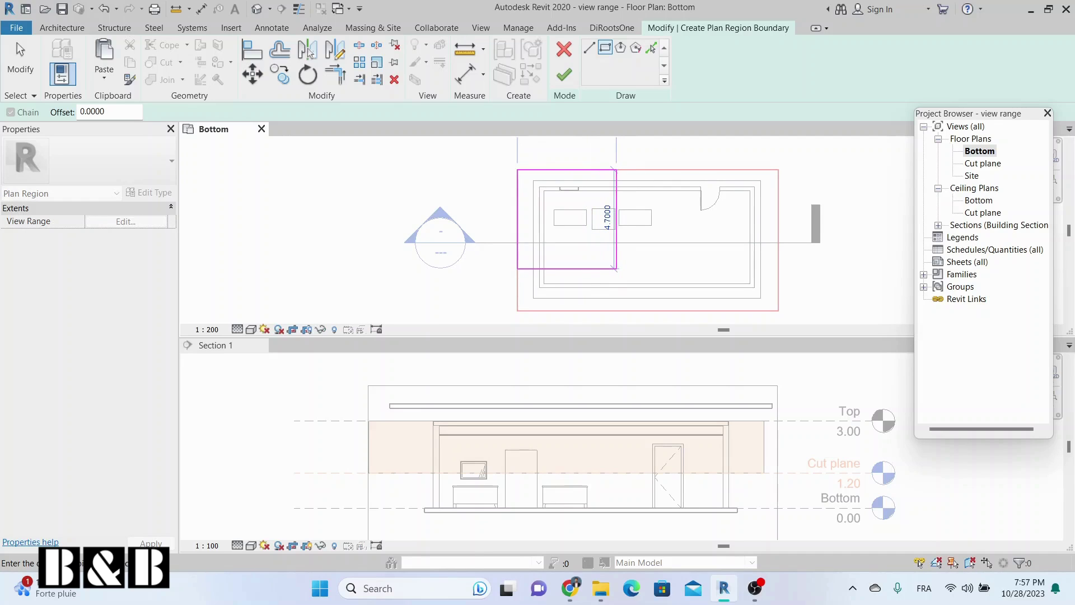
left_click(602, 258)
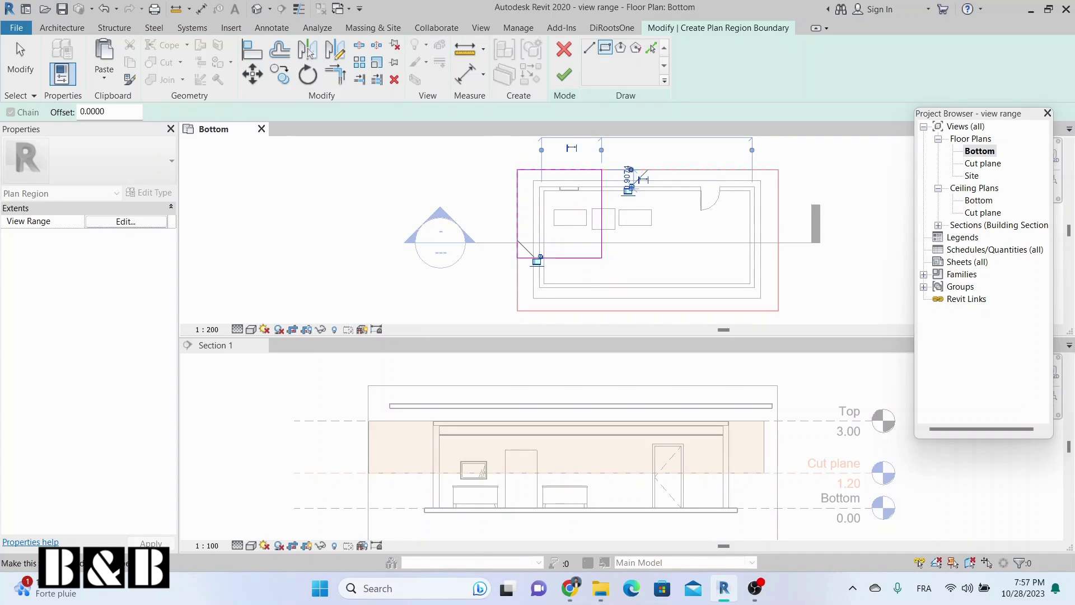
left_click(564, 75)
Try a cut plane offset of 1.8 m for the plan region and inspect the enclosed wall in the plan.
left_click(126, 221)
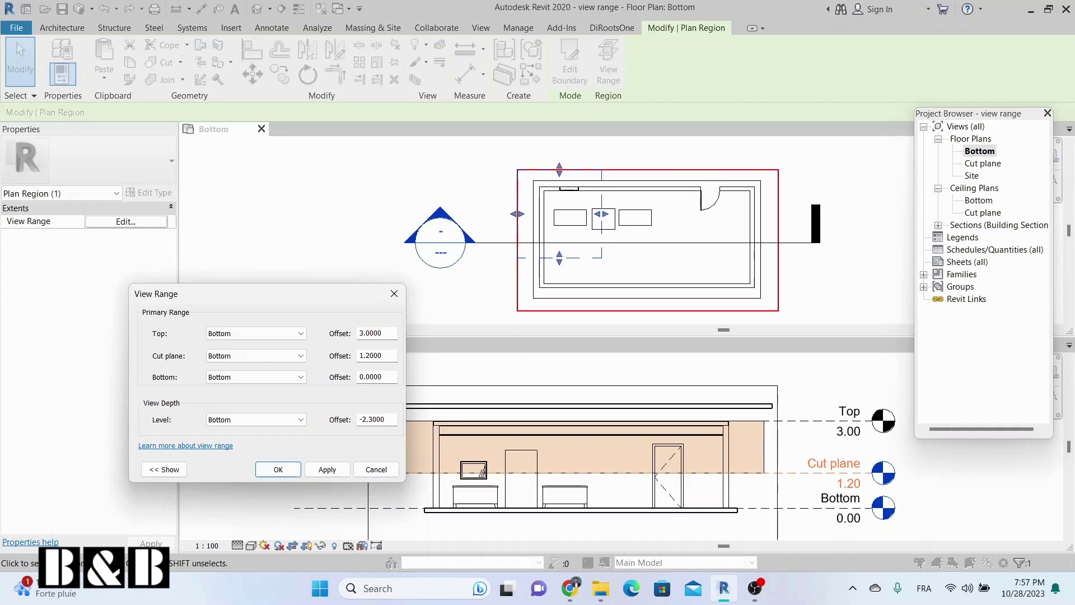
double_click(371, 355)
type("1.8")
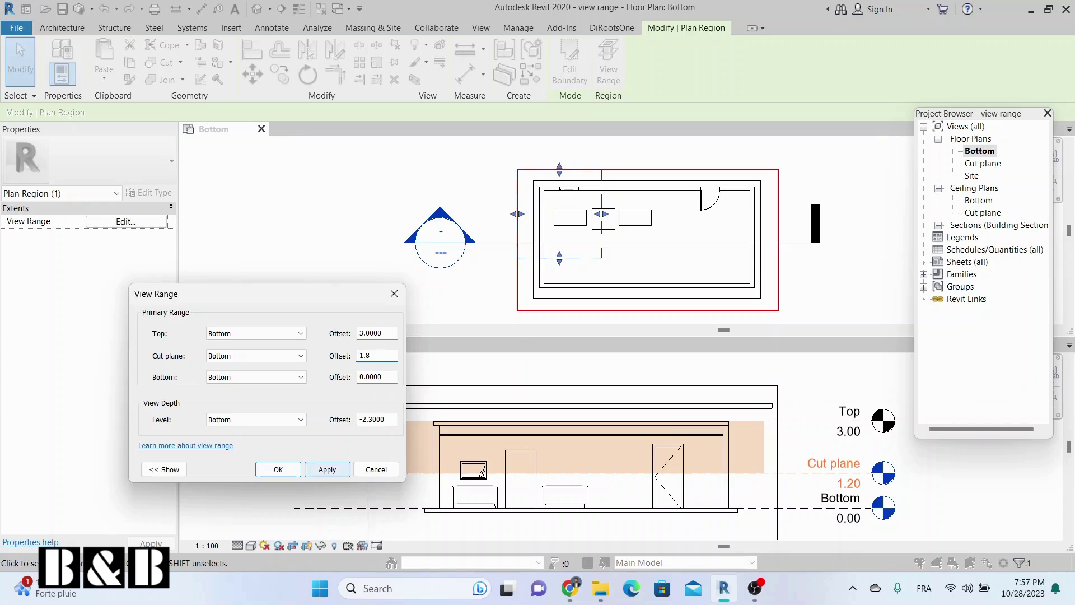
left_click(327, 470)
left_click(279, 469)
scroll(597, 188, "up", 3)
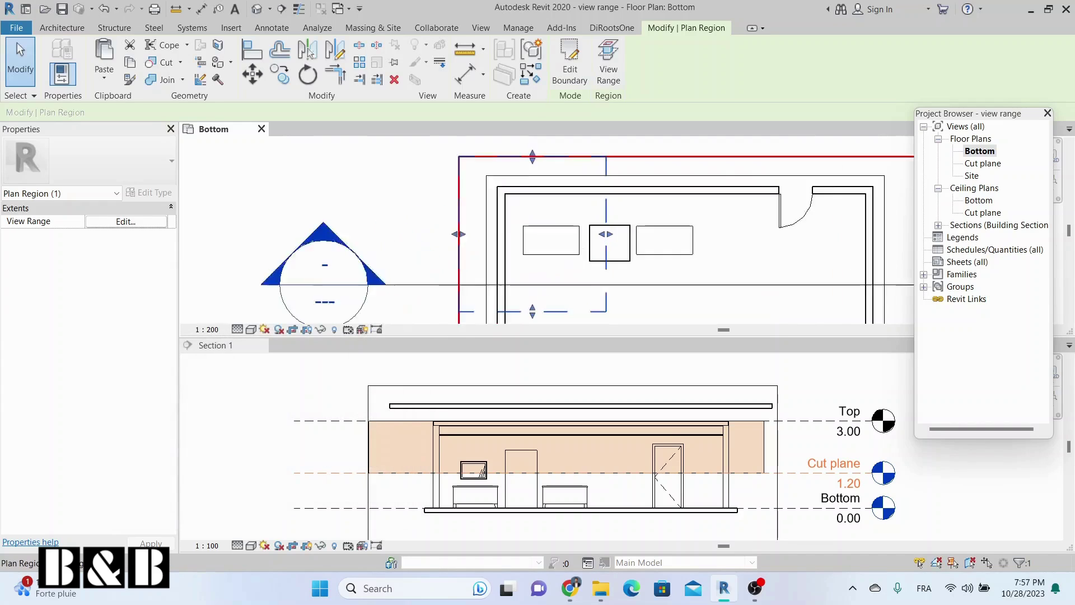
left_click(730, 224)
scroll(730, 224, "down", 2)
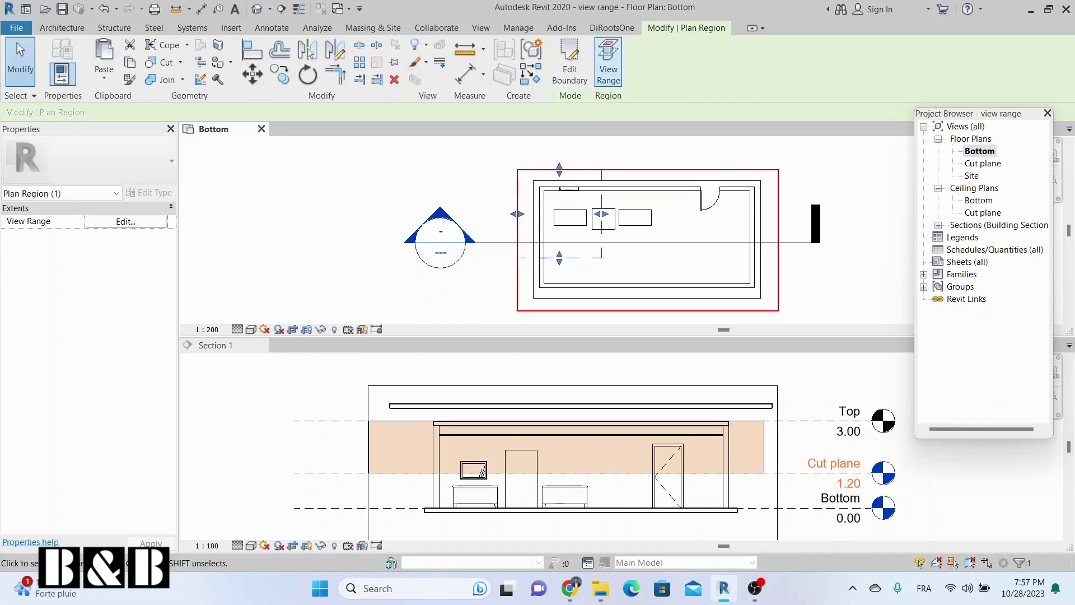
Set the plan region's cut plane offset to 1.8 m in its view range and deselect the region.
left_click(608, 62)
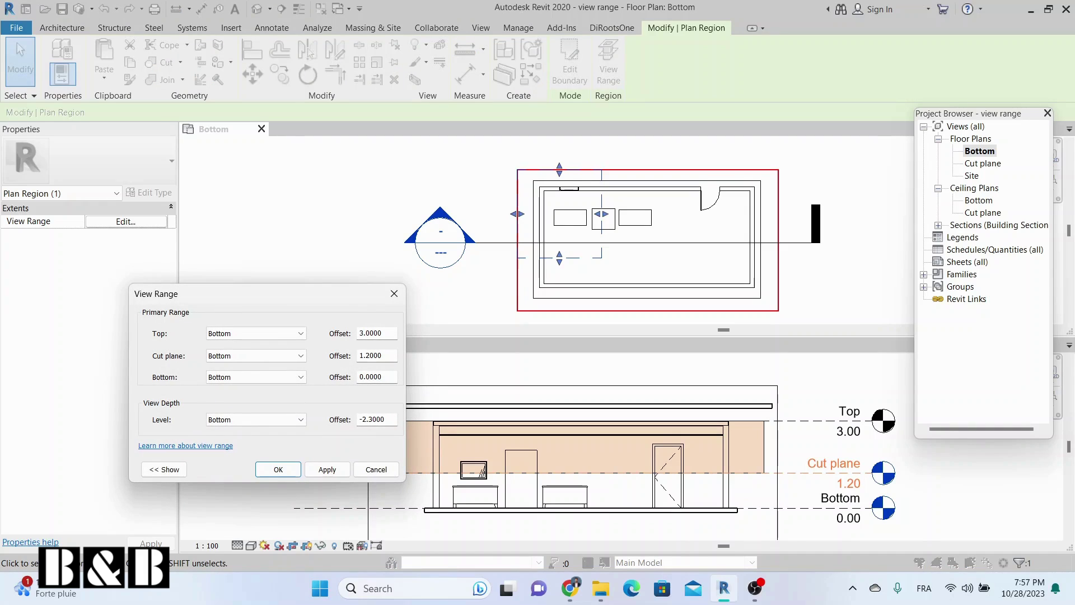
type("1.8")
left_click(327, 469)
left_click(278, 469)
scroll(598, 188, "up", 3)
left_click(736, 225)
scroll(735, 225, "down", 2)
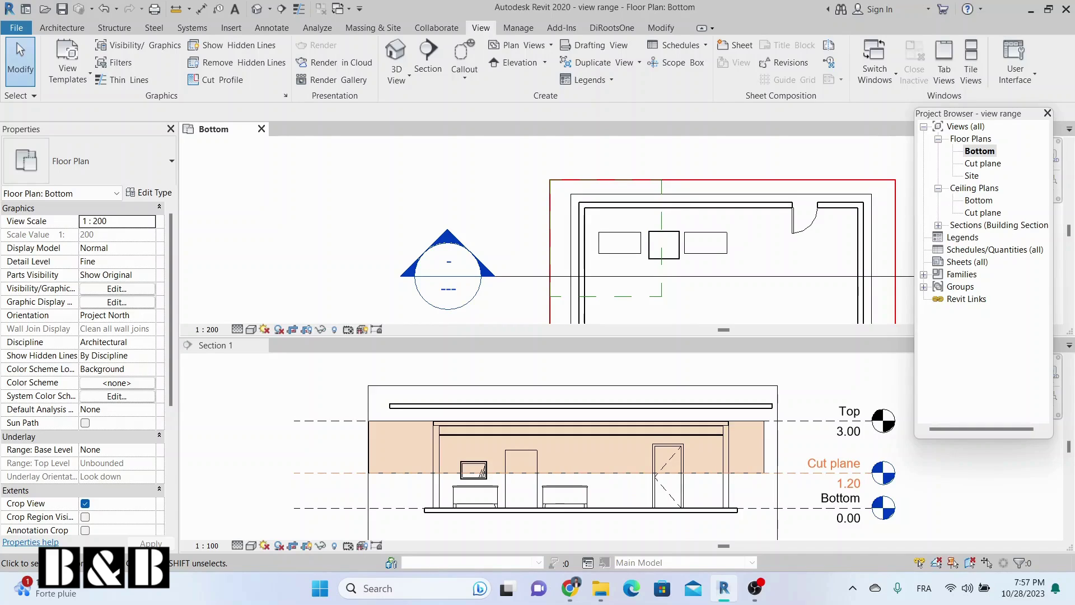
scroll(834, 263, "down", 3)
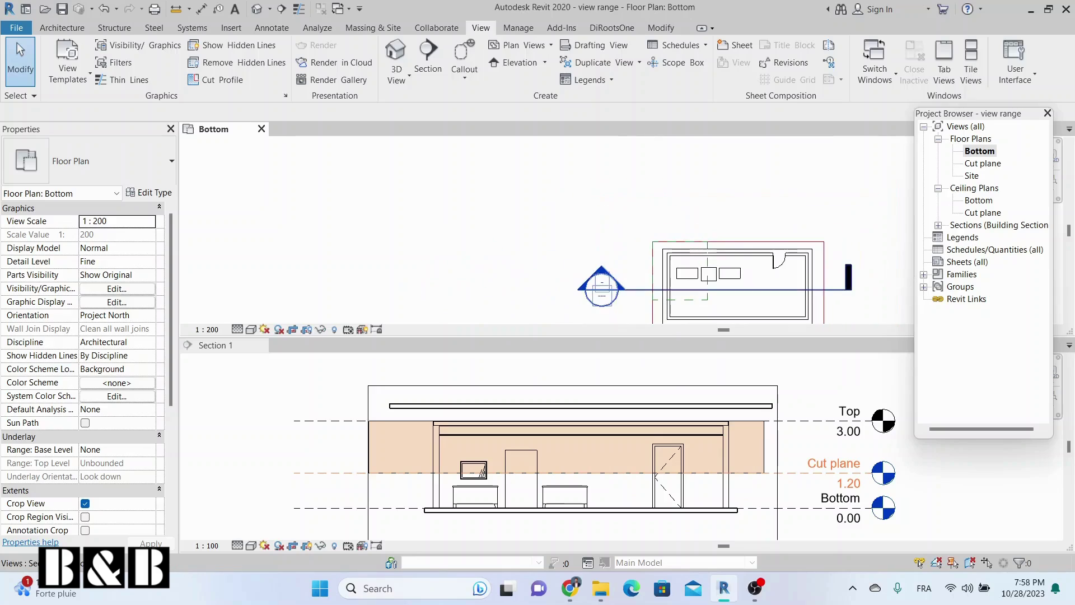